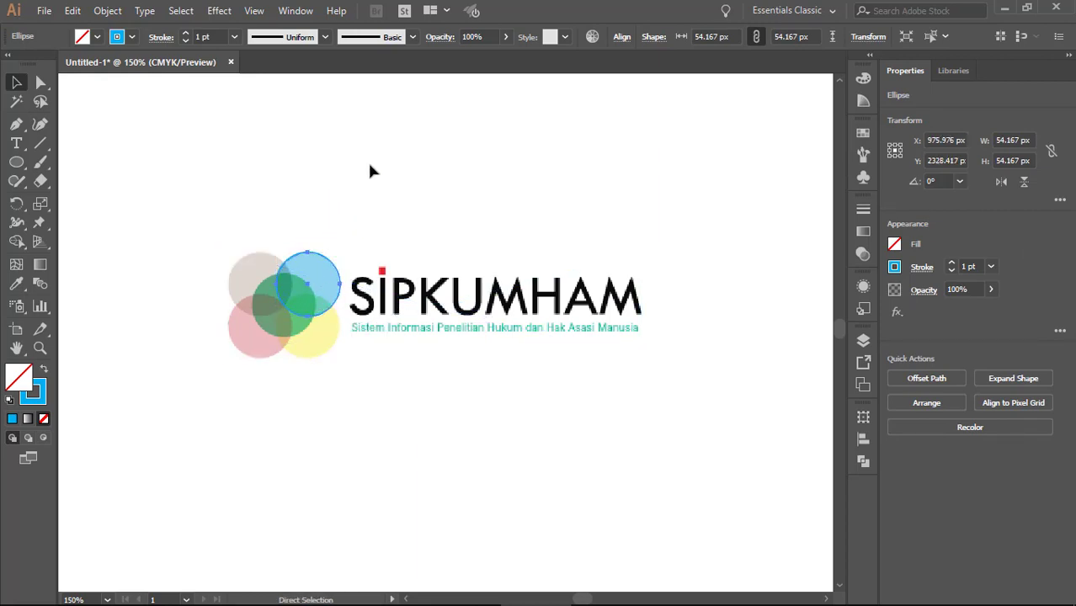
Duplicate the circle outline on the blue disc and shift the copy 40 px left onto the beige disc
key("shift+Left")
key("shift+Left")
key("shift+Left")
key("shift+Left")
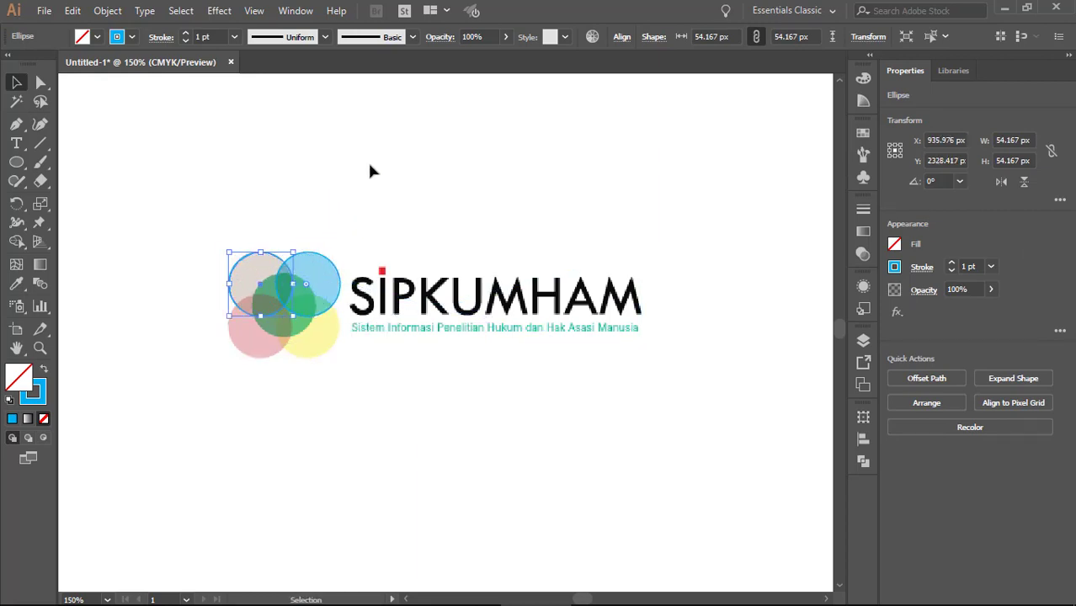
Duplicate the beige disc's outline and shift the copy 36 px down onto the pink disc
key("shift+Down")
key("shift+Down")
key("shift+Down")
key("shift+Down")
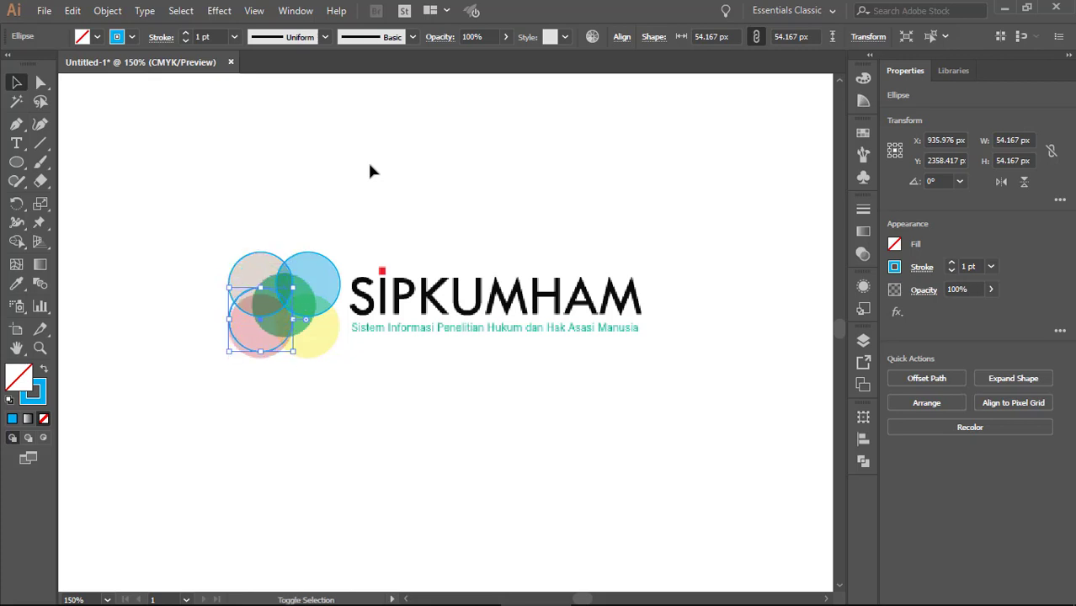
key("Up")
key("Up")
key("Up")
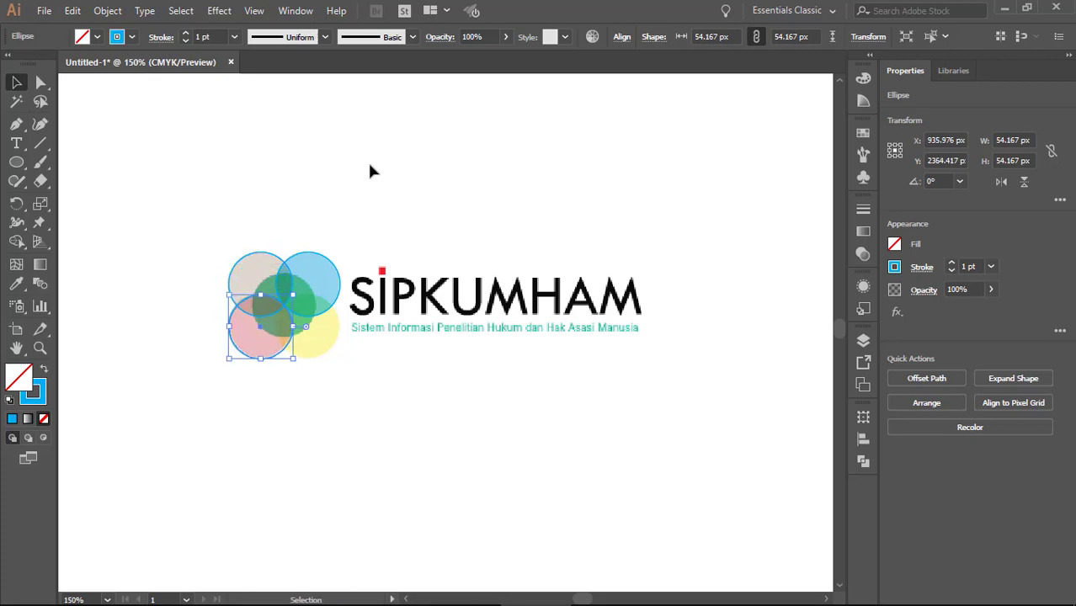
Duplicate the pink disc's outline and shift the copy 40 px right onto the yellow disc
key("shift+Right")
key("shift+Right")
key("shift+Right")
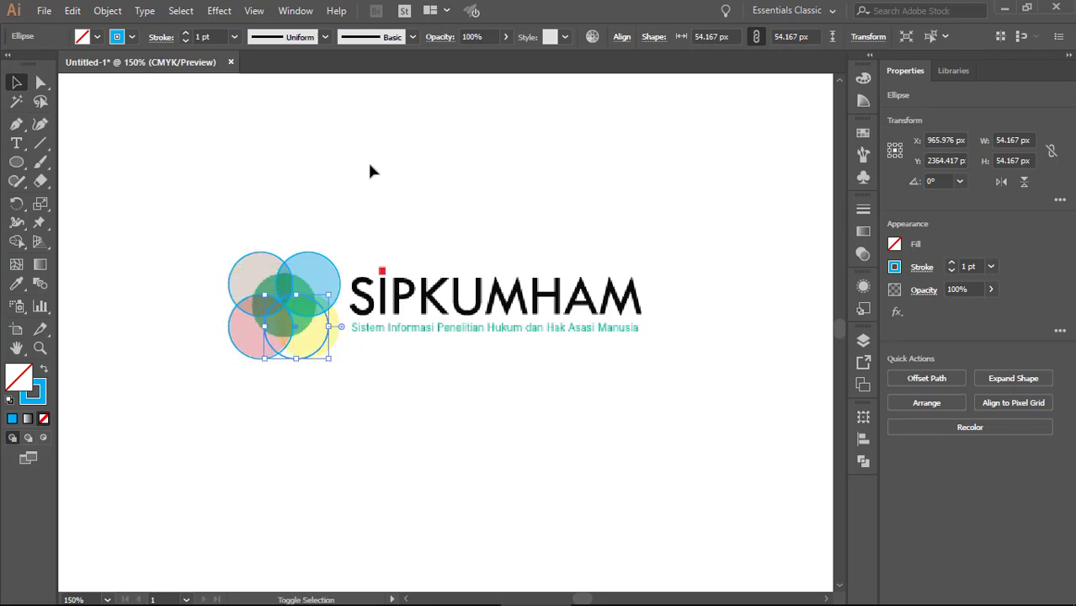
key("shift+Right")
Duplicate the yellow disc's outline and shift the copy 20 px left and 18 px up onto the green centre disc
key("shift+Left")
key("shift+Left")
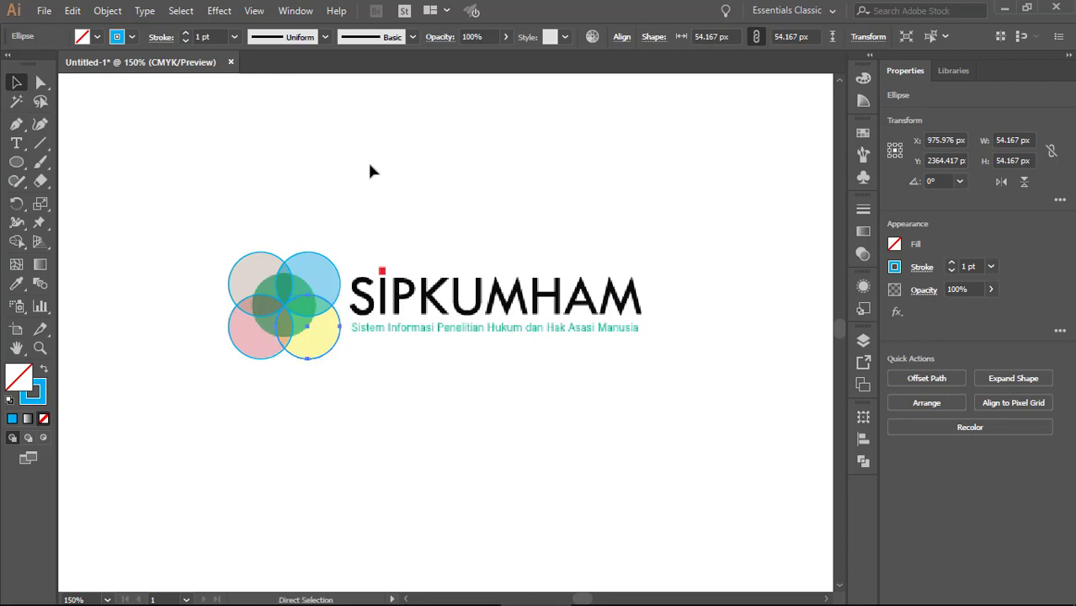
key("shift+Up")
key("shift+Up")
key("shift+Up")
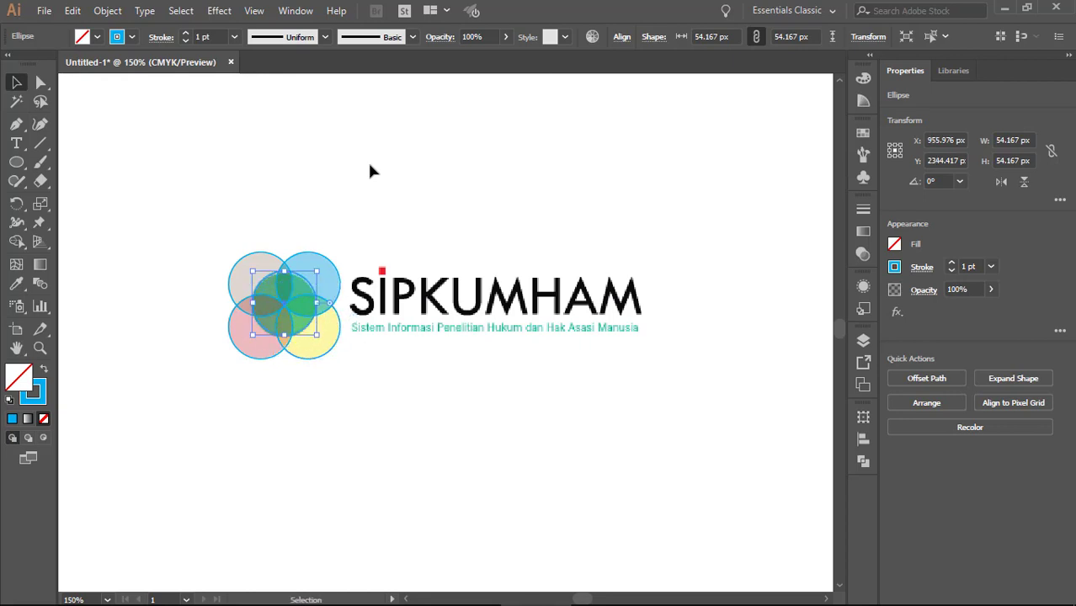
key("shift+Left")
key("shift+Left")
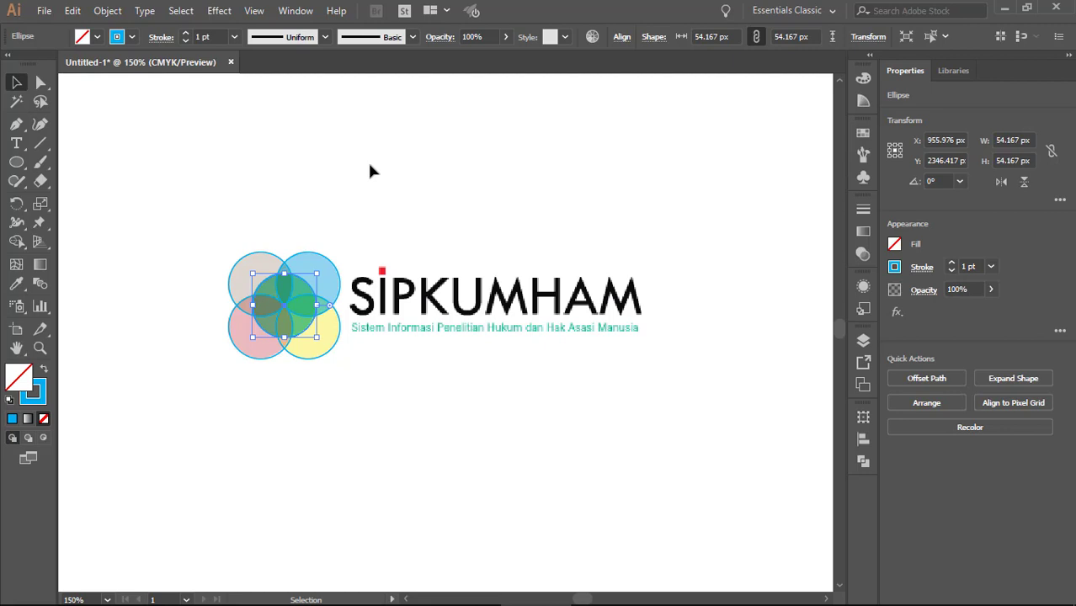
Fill the upper-right circle with the light blue sampled from the reference logo using the Eyedropper
left_click(371, 171)
left_click(335, 266)
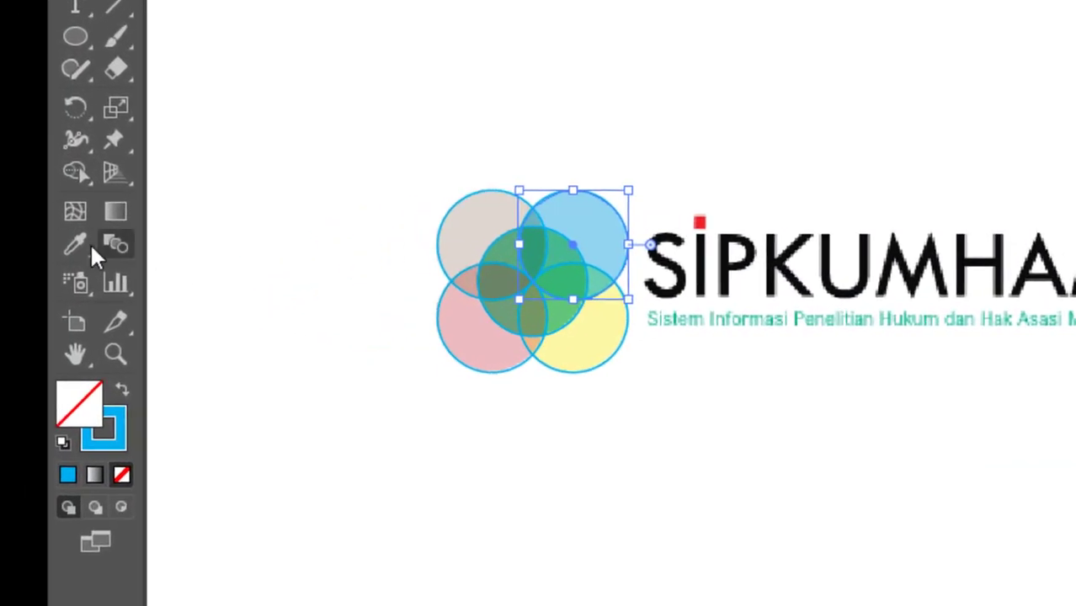
left_click(75, 244)
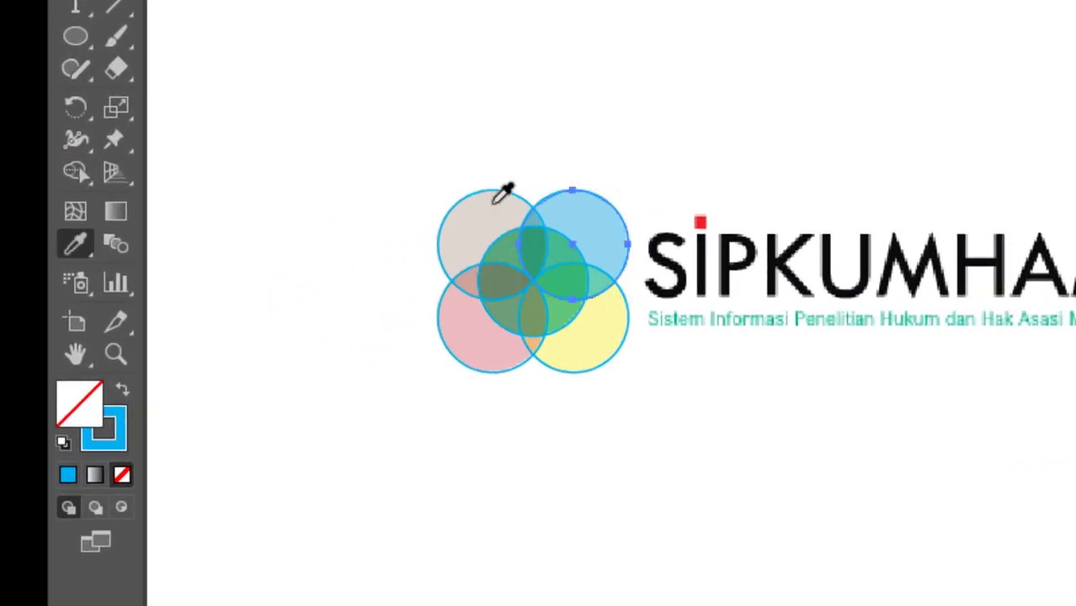
left_click(589, 204)
key("v")
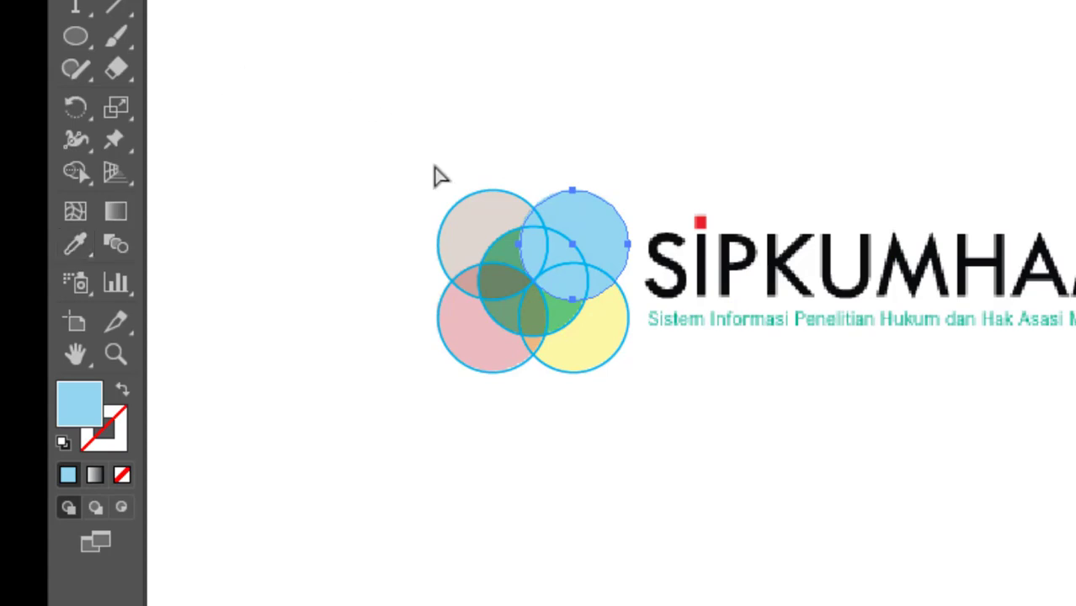
Fill the upper-left circle with the beige sampled from the reference logo
left_click(492, 197)
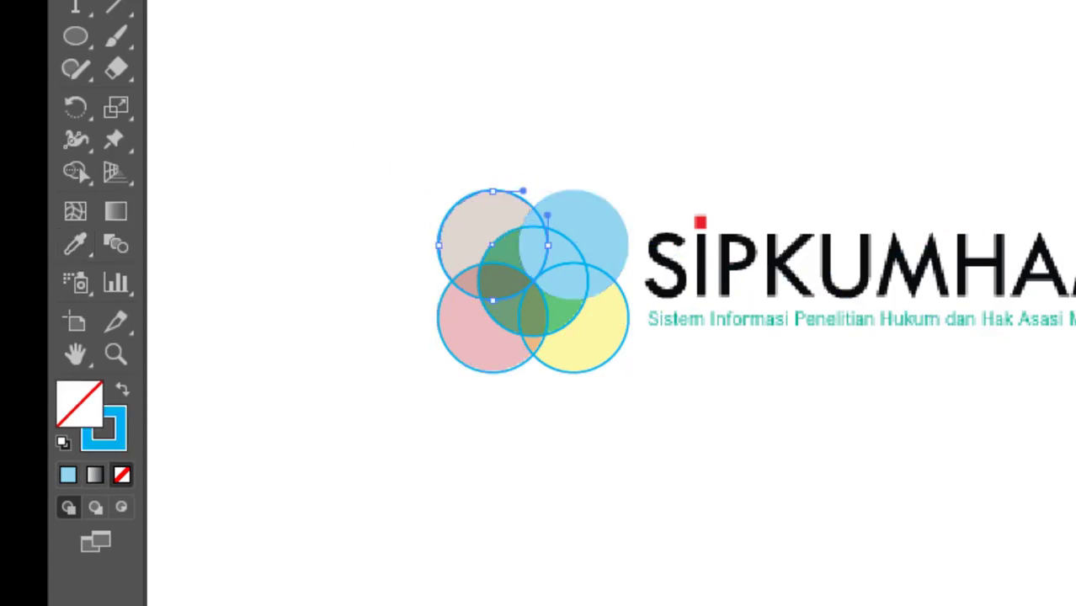
left_click(471, 235, "shift")
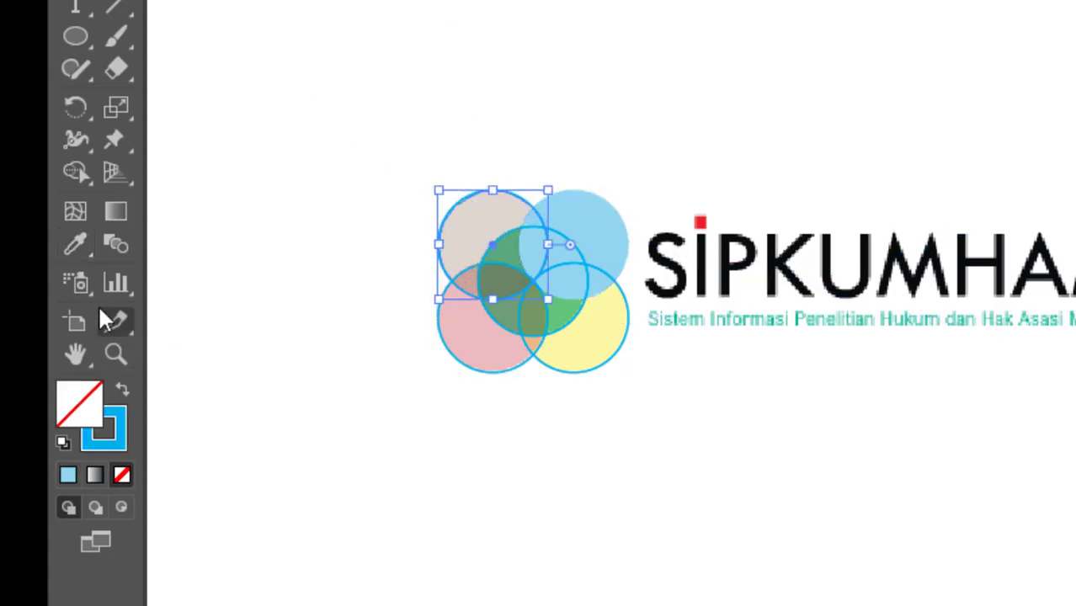
left_click(75, 244)
left_click(491, 231)
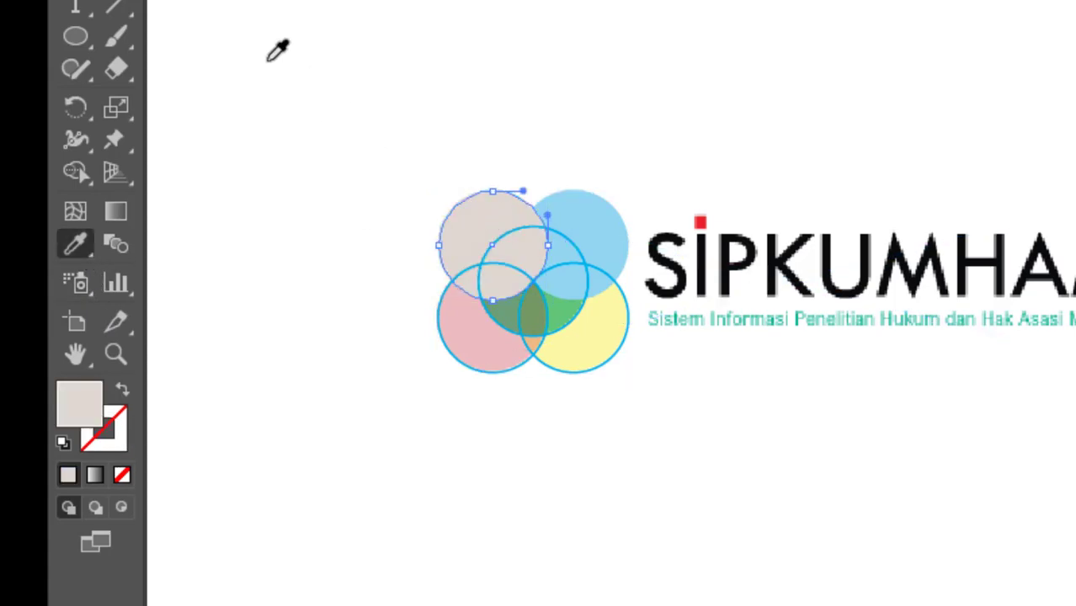
key("v")
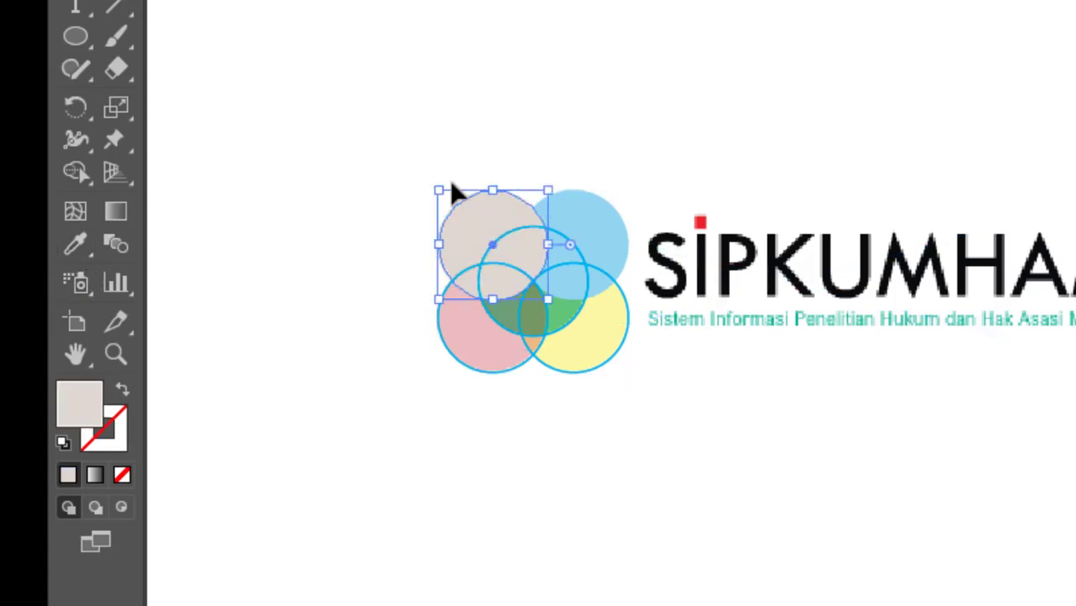
Fill the lower-left circle with the pink sampled from the reference logo
left_click(473, 369)
left_click(75, 244)
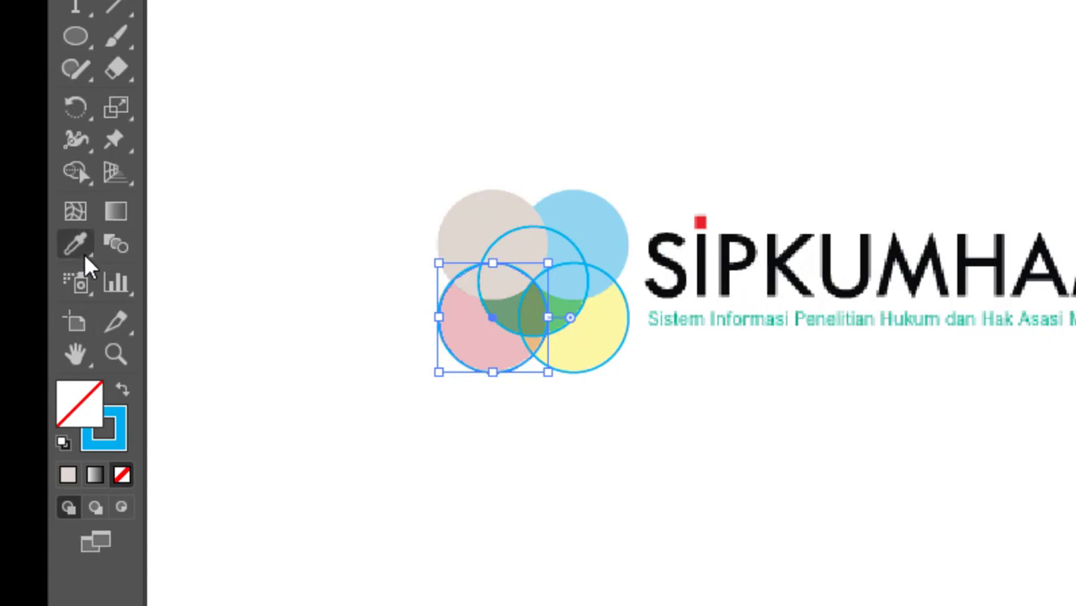
left_click(493, 330)
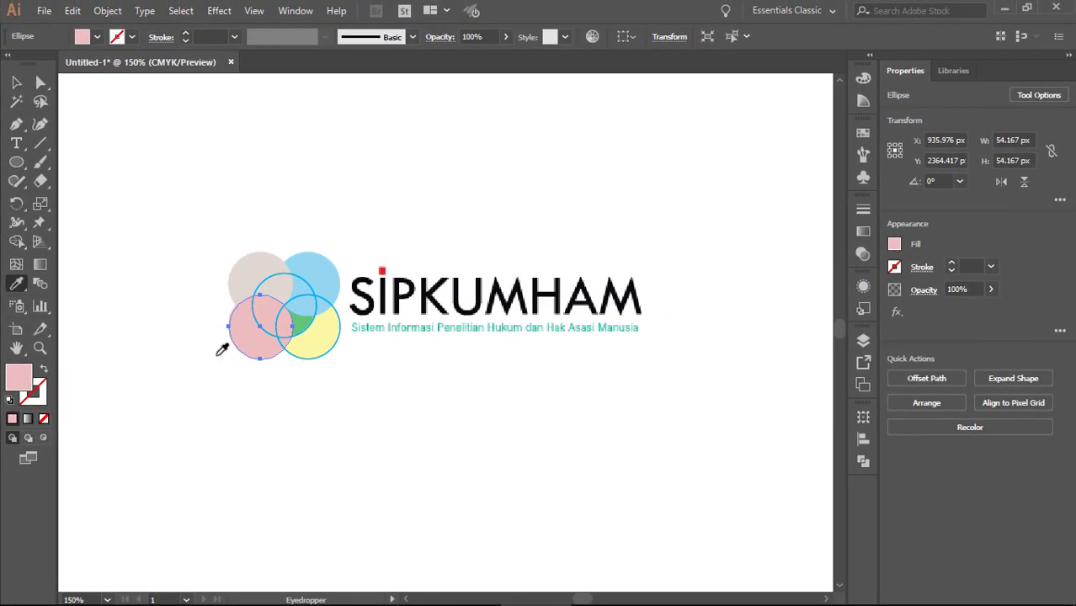
left_click(16, 82)
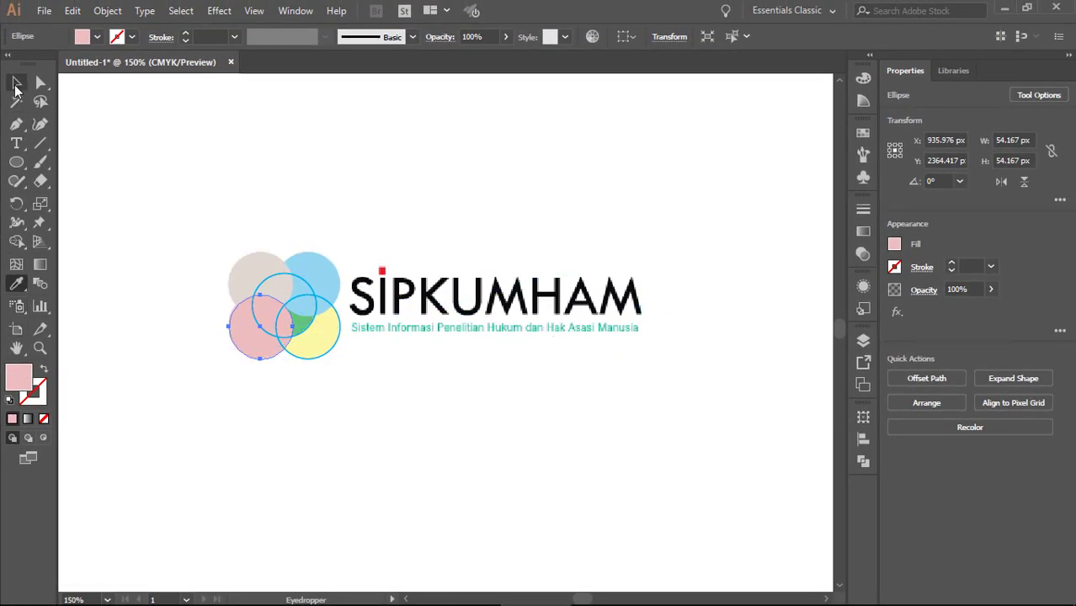
Fill the lower-right circle with the yellow sampled from the reference logo
left_click(320, 357)
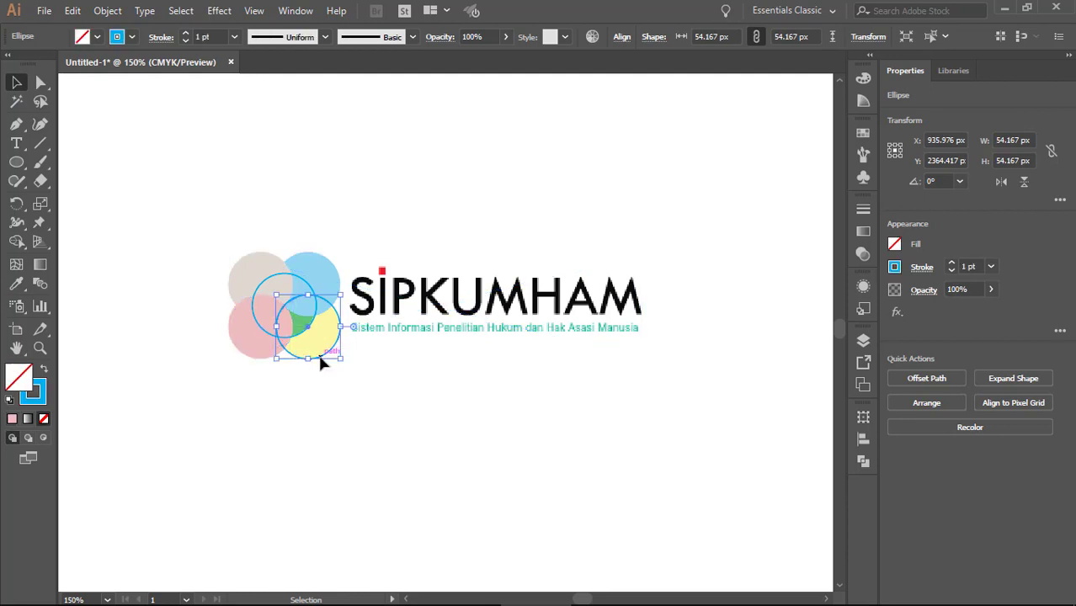
left_click(16, 283)
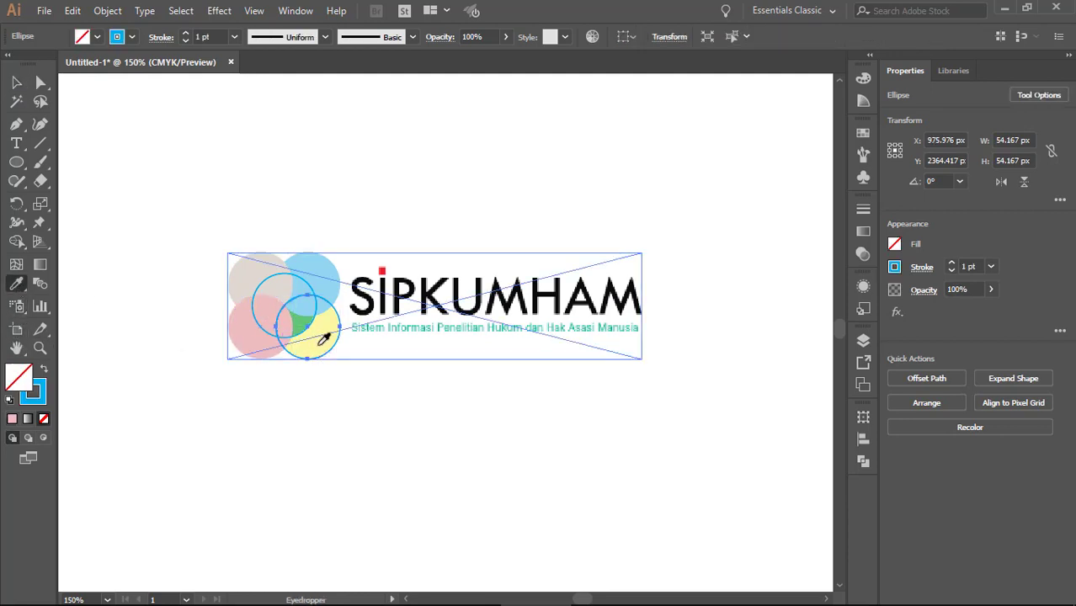
left_click(309, 345)
left_click(16, 82)
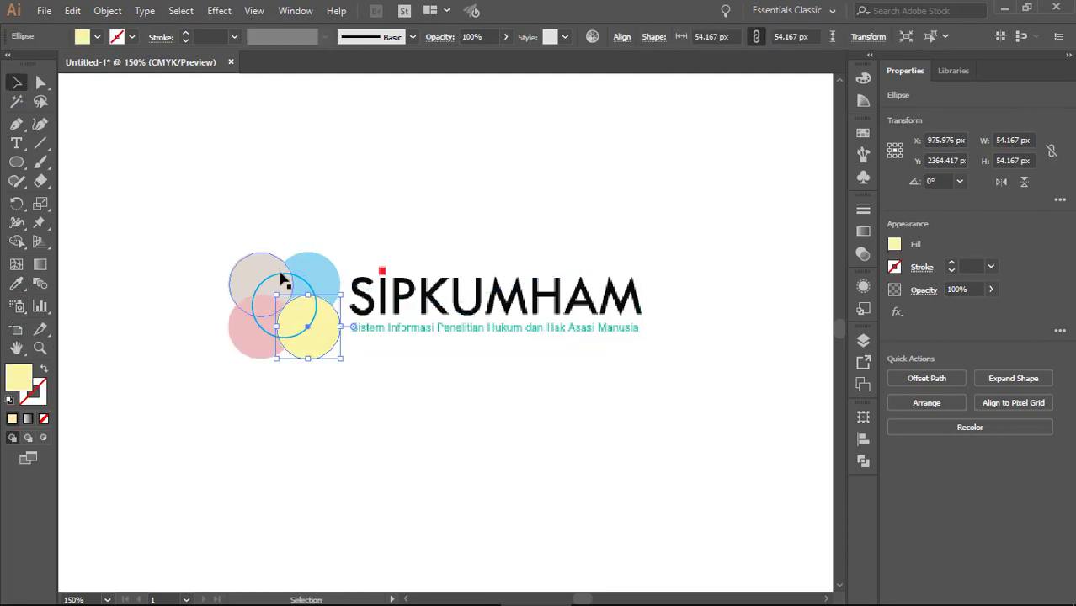
Move the linked reference logo image straight up so it sits clear above the redrawn circles
left_click_drag(177, 199, 355, 362)
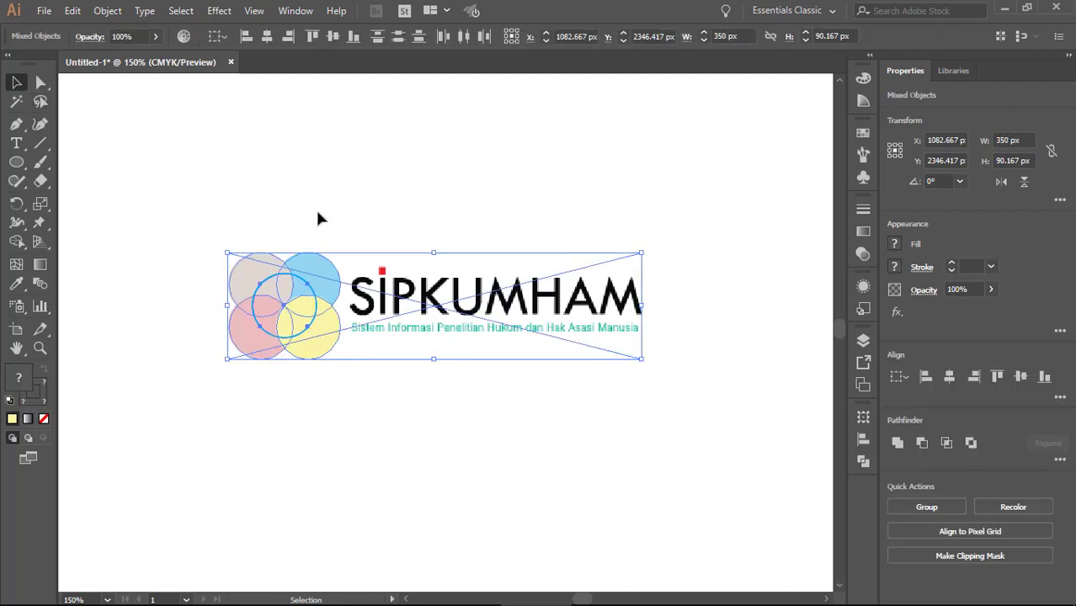
left_click(341, 214)
left_click_drag(404, 325, 403, 183)
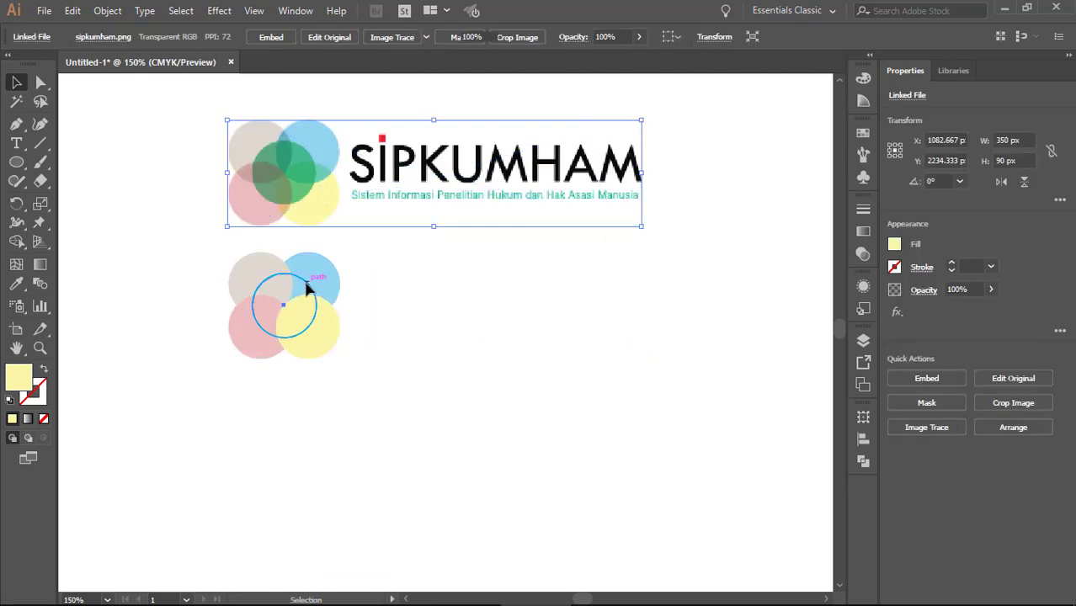
Apply the reference logo's sampled green without stroke to the centre circle, and change its fill to the pure green swatch
left_click(305, 285)
left_click(15, 286)
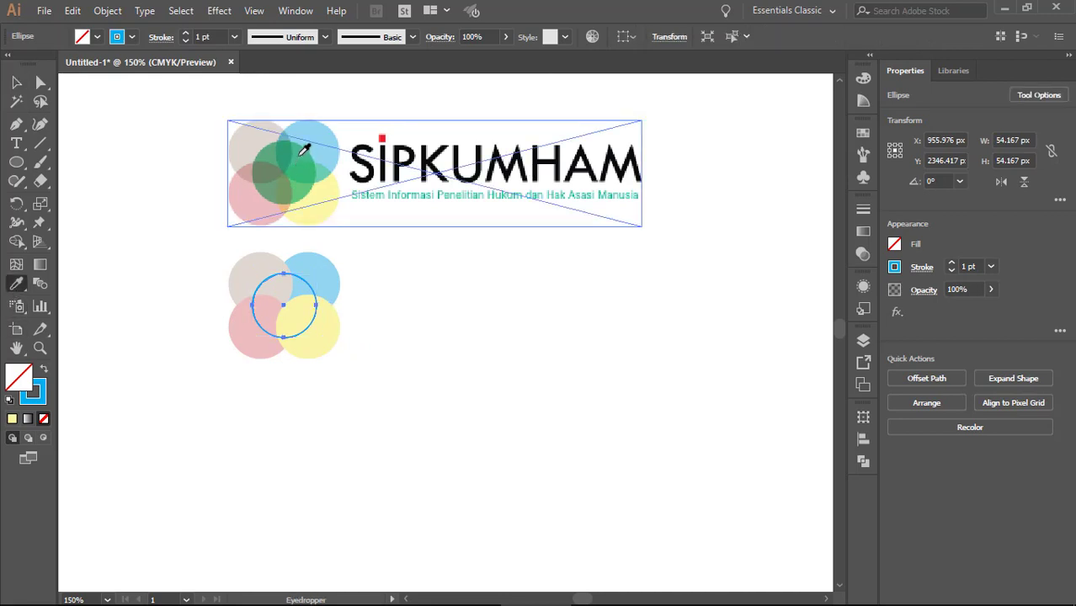
left_click(302, 154)
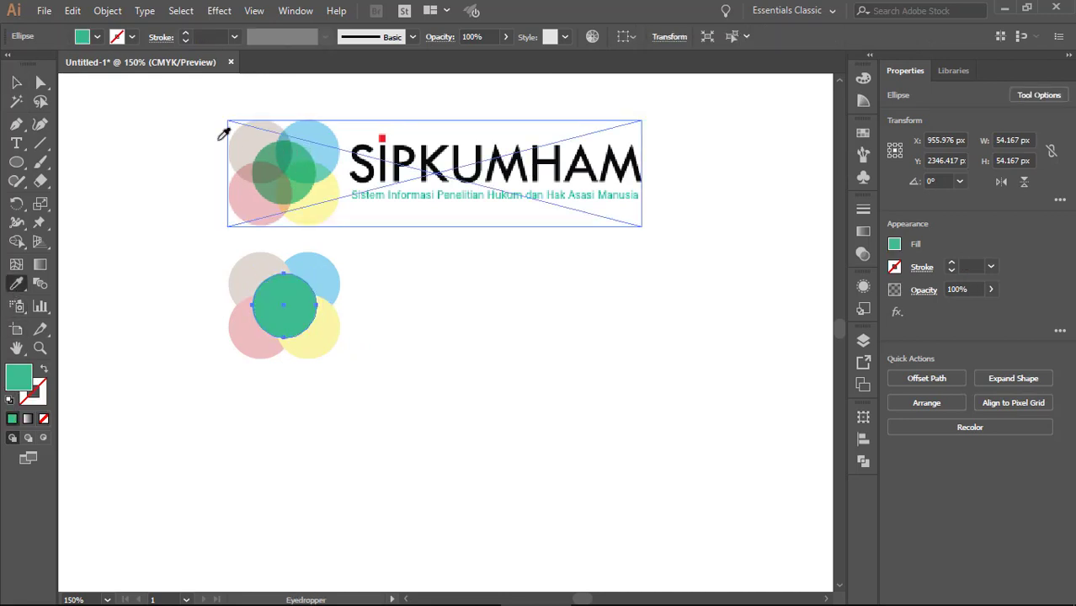
left_click(97, 37)
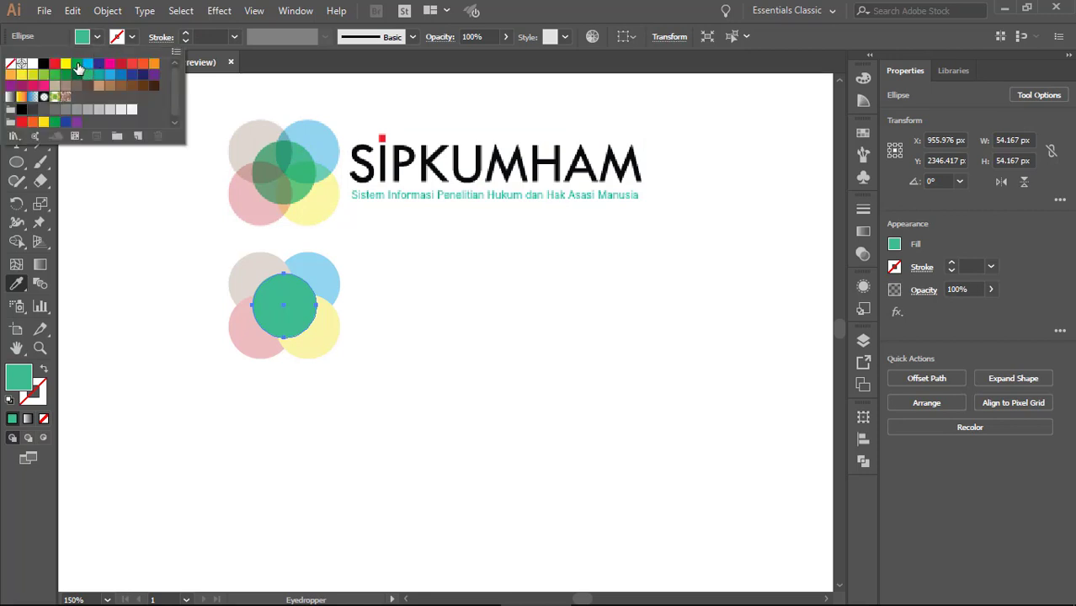
left_click(76, 65)
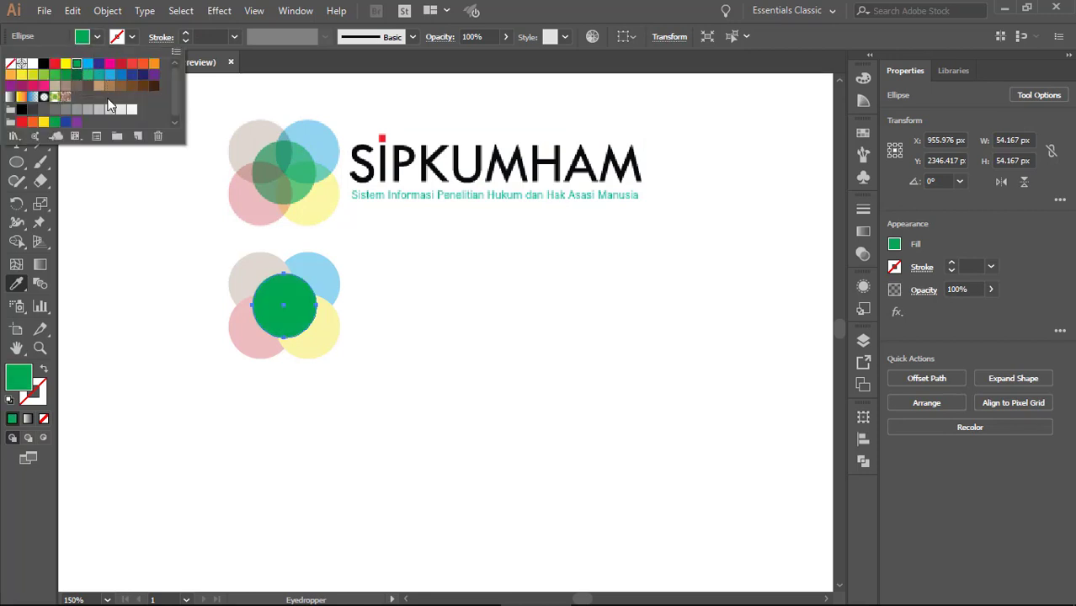
left_click(82, 166)
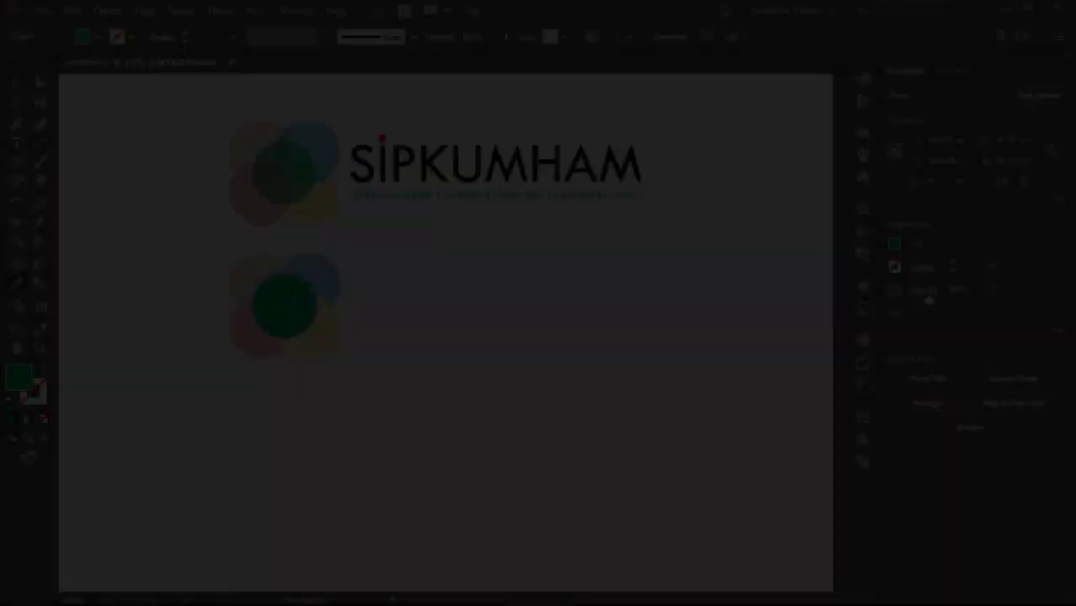
Set the green centre circle's opacity to 70%
left_click(963, 288)
type("70")
key("Return")
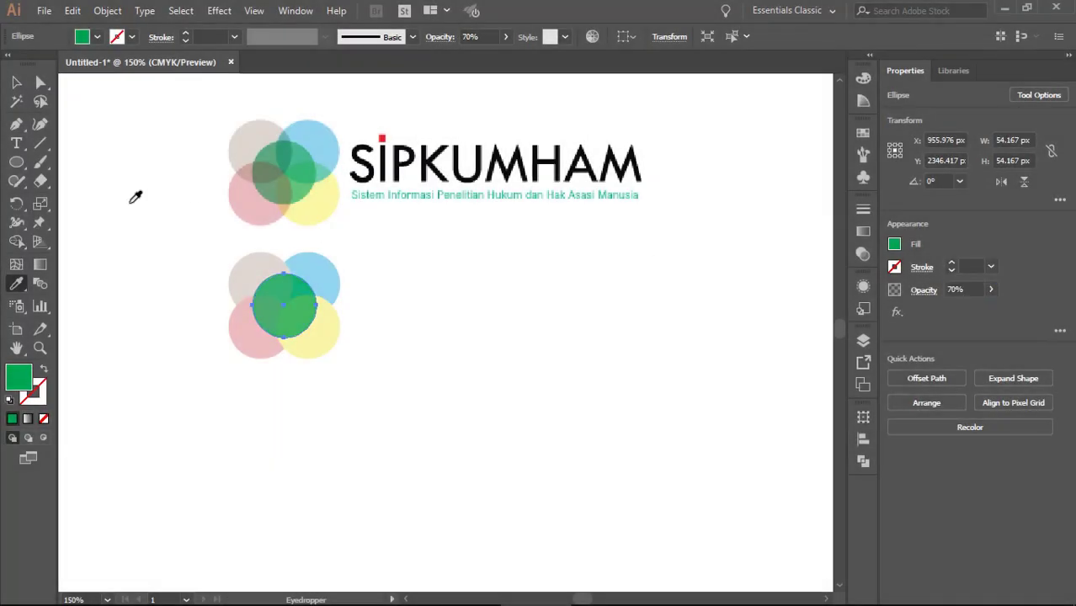
Set the redrawn light blue circle's opacity to 70%
left_click(41, 81)
left_click(339, 284)
left_click(960, 289)
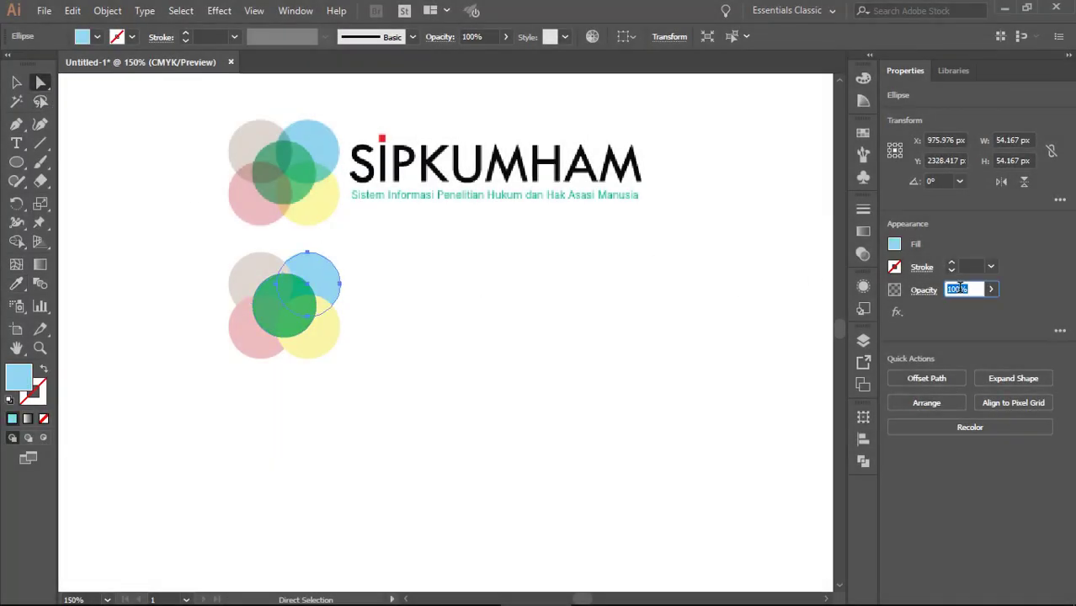
type("70")
key("Return")
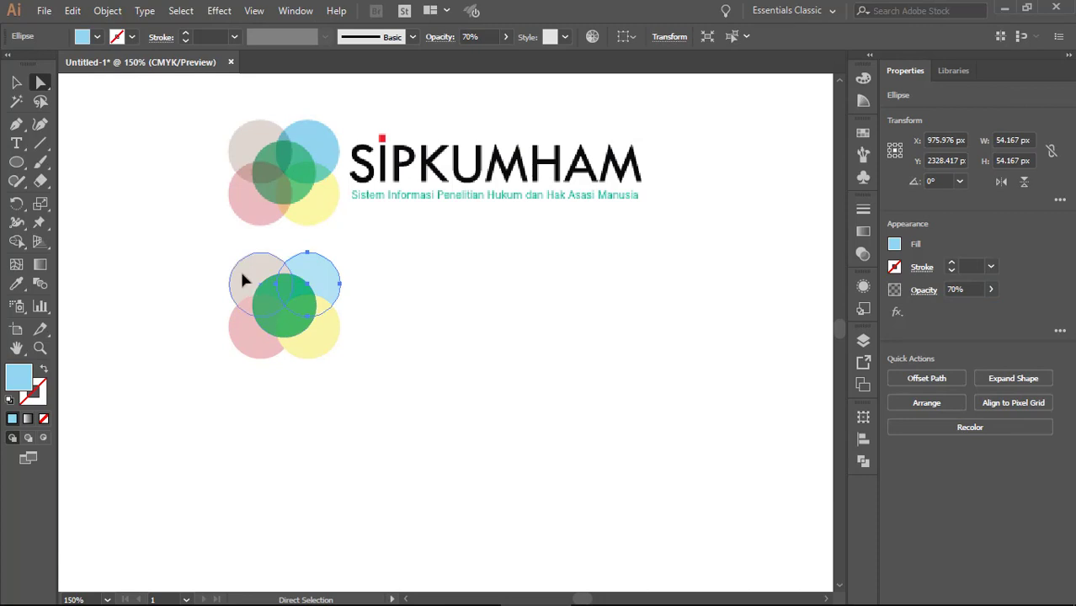
Set the redrawn beige circle's opacity to 70%
left_click(241, 279)
key("v")
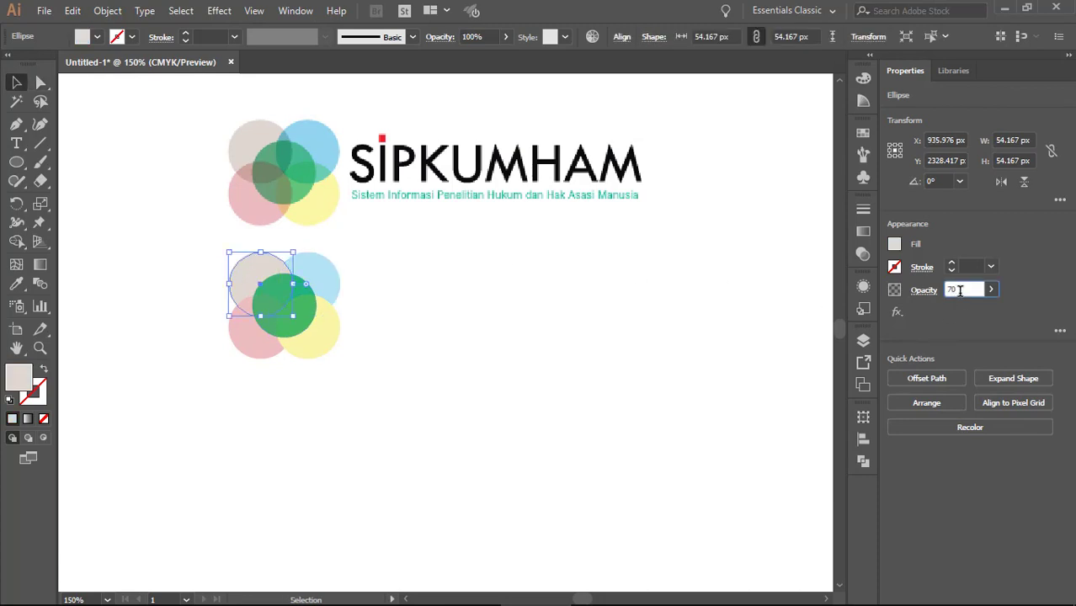
key("Return")
Set the redrawn pink circle's opacity to 70%
left_click(259, 349)
left_click(959, 288)
type("7")
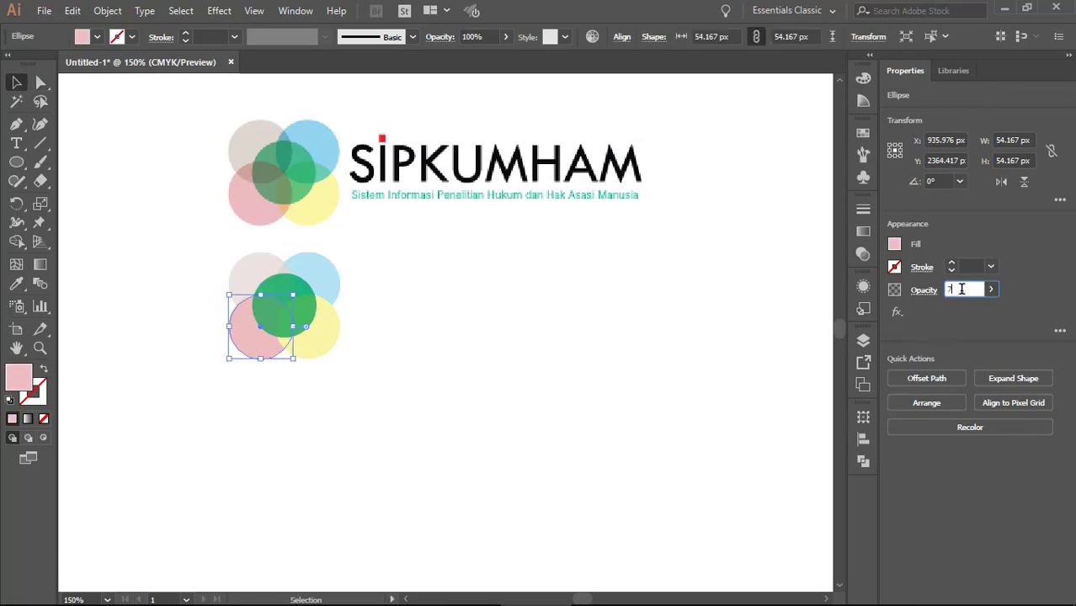
type("0")
key("Return")
Set the redrawn yellow circle's opacity to 70%
left_click(332, 348)
left_click(957, 289)
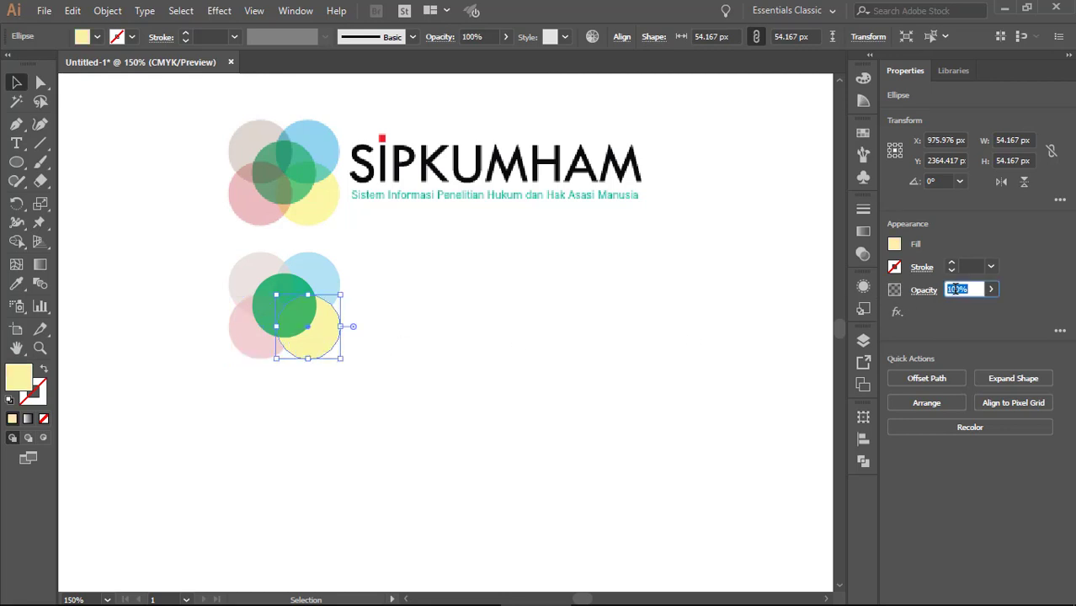
type("70")
key("Return")
Set the green centre circle's opacity to 50% and clear the selection
left_click(263, 293)
left_click(960, 290)
type("5")
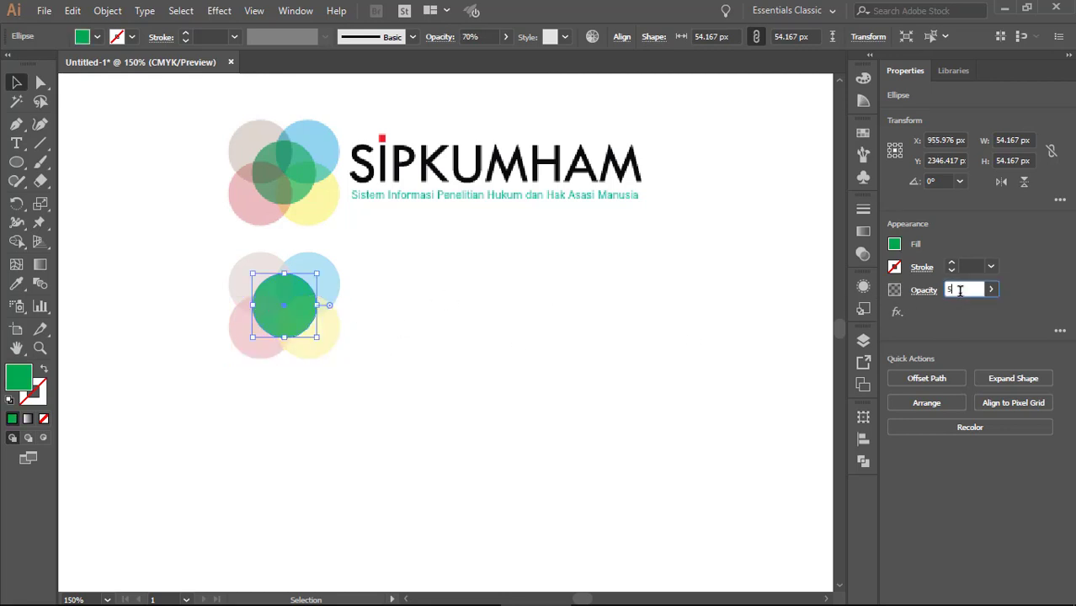
type("0")
key("Return")
left_click(151, 253)
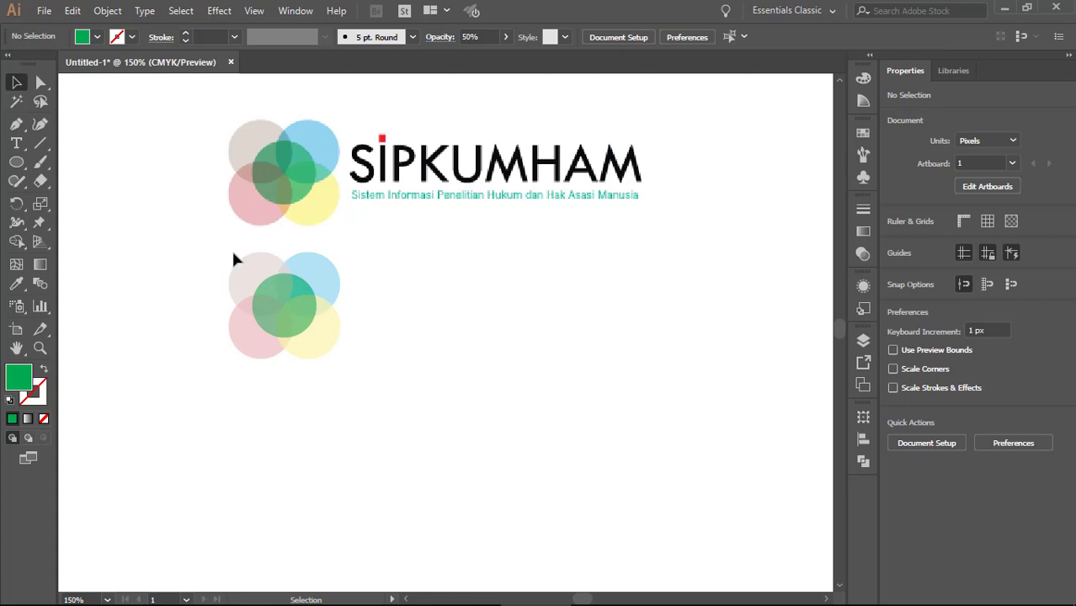
Set the redrawn blue circle's opacity to 75% and clear the selection
left_click(329, 281)
left_click(960, 290)
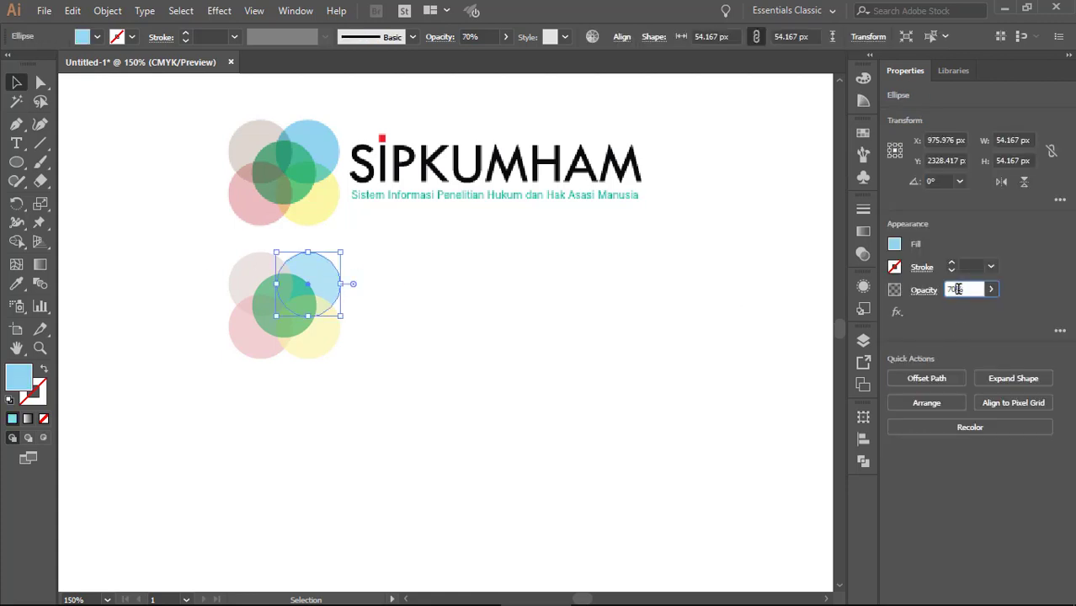
type("75")
key("Return")
left_click(406, 299)
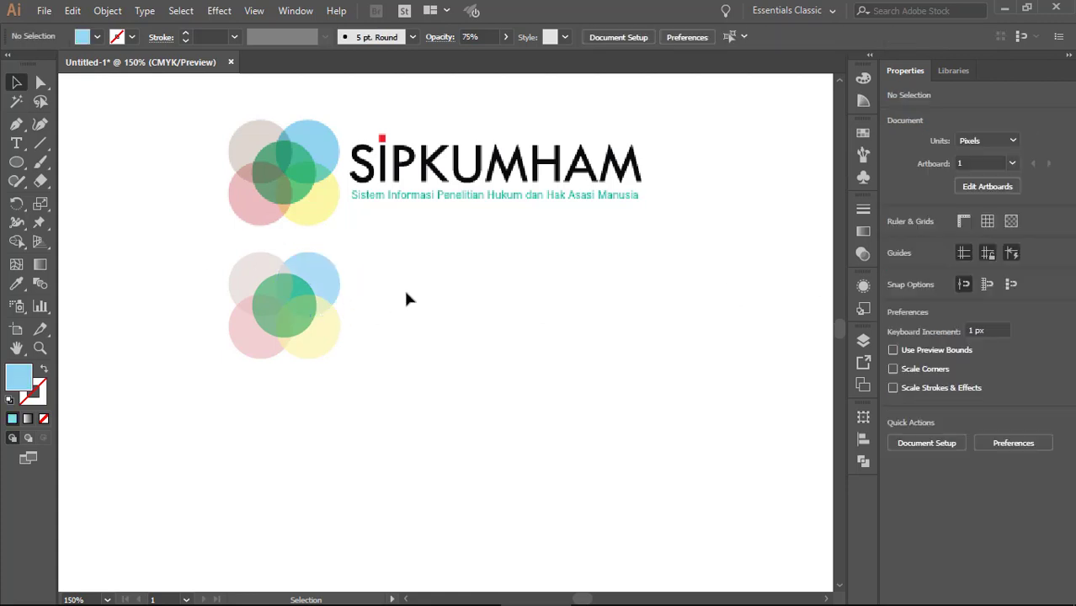
Set the redrawn beige circle's opacity to 75% and clear the selection
left_click(253, 260)
left_click(954, 289)
type("75")
key("Return")
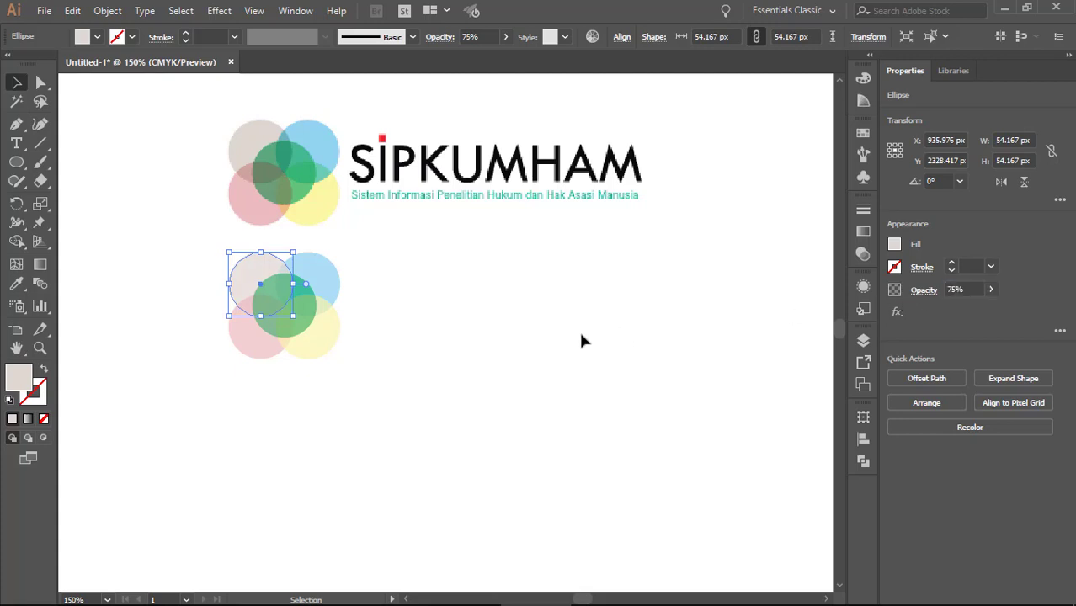
left_click(364, 338)
Set the redrawn yellow circle's opacity to 75%
left_click(329, 352)
left_click(986, 289)
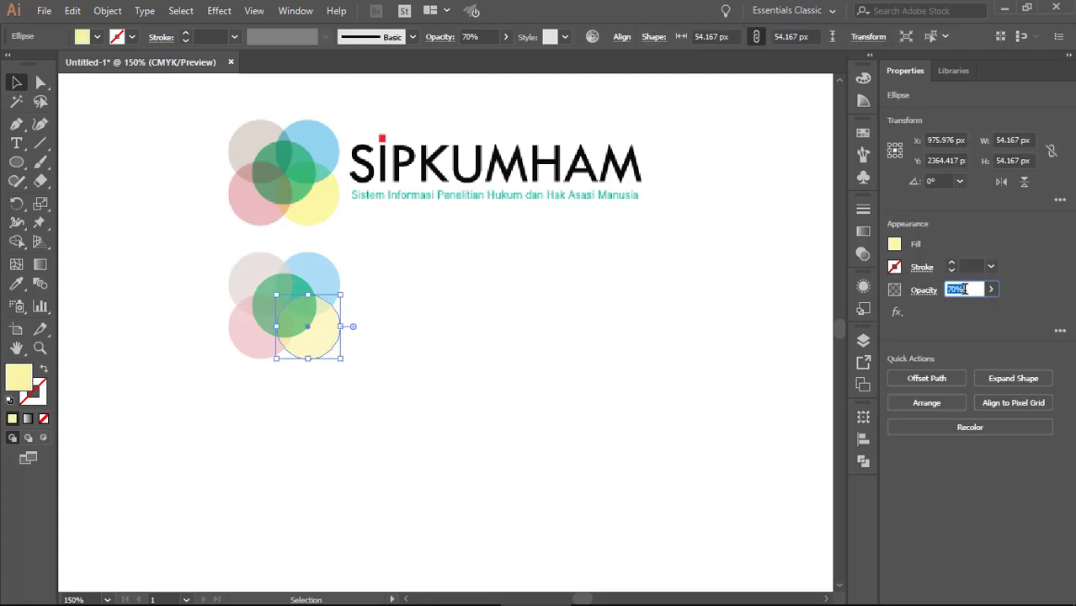
type("75")
key("Return")
Set the redrawn pink circle's opacity to 75% and deselect it
left_click(250, 358)
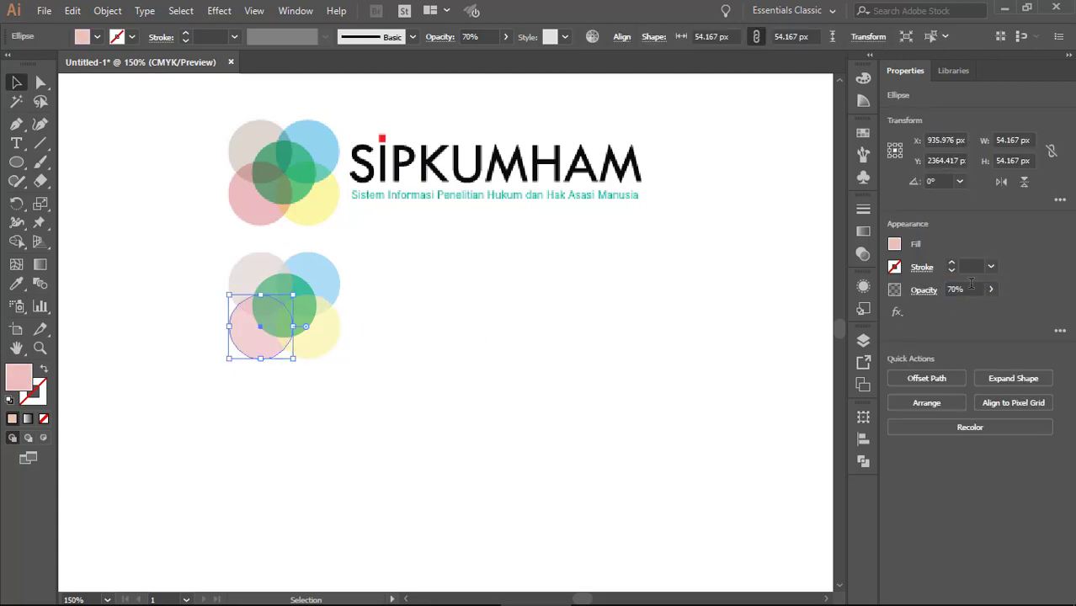
type("75")
key("Return")
left_click(381, 311)
Raise the redrawn pink circle's opacity to about 90%, leaving nothing selected
left_click(264, 354)
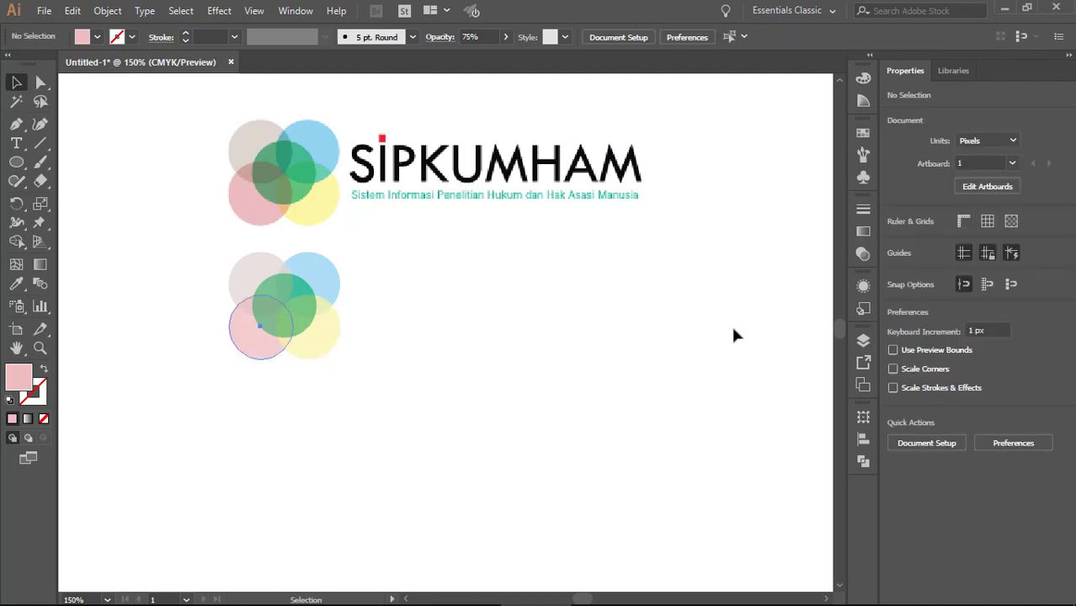
left_click(955, 289)
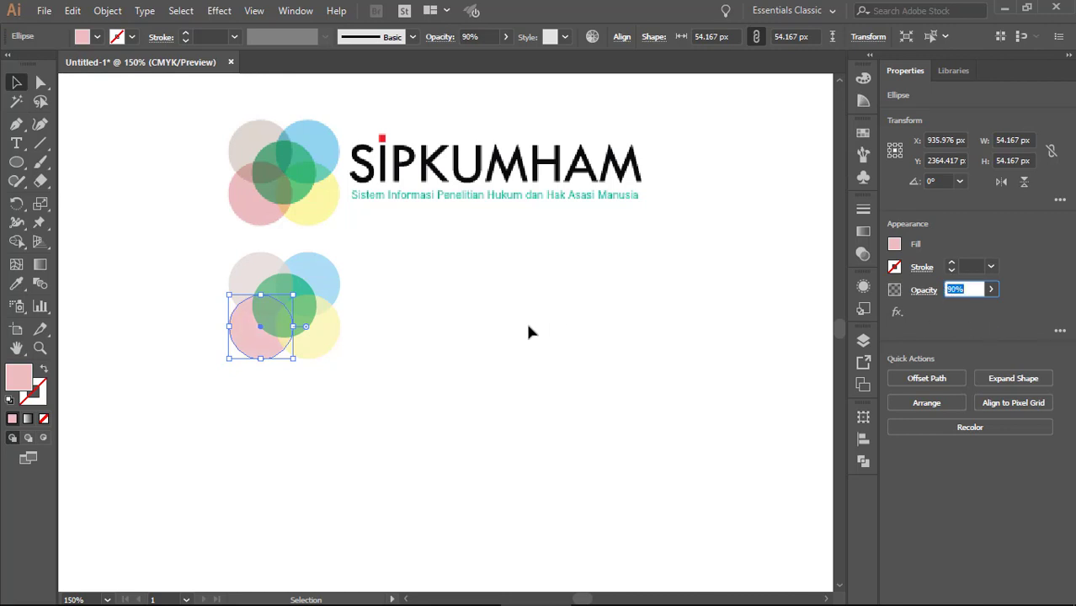
left_click(326, 347)
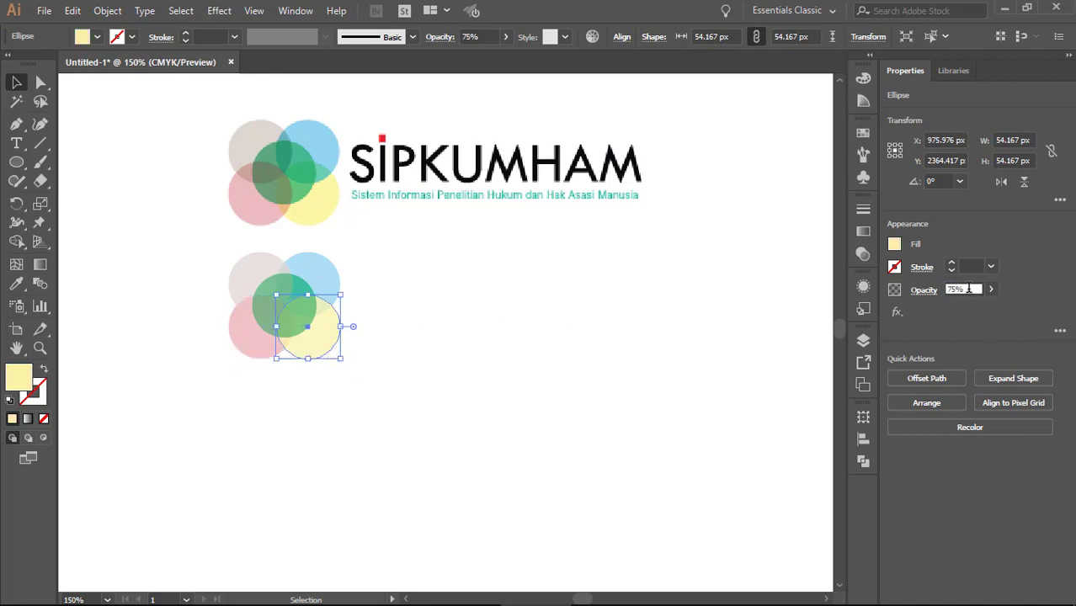
left_click(400, 278)
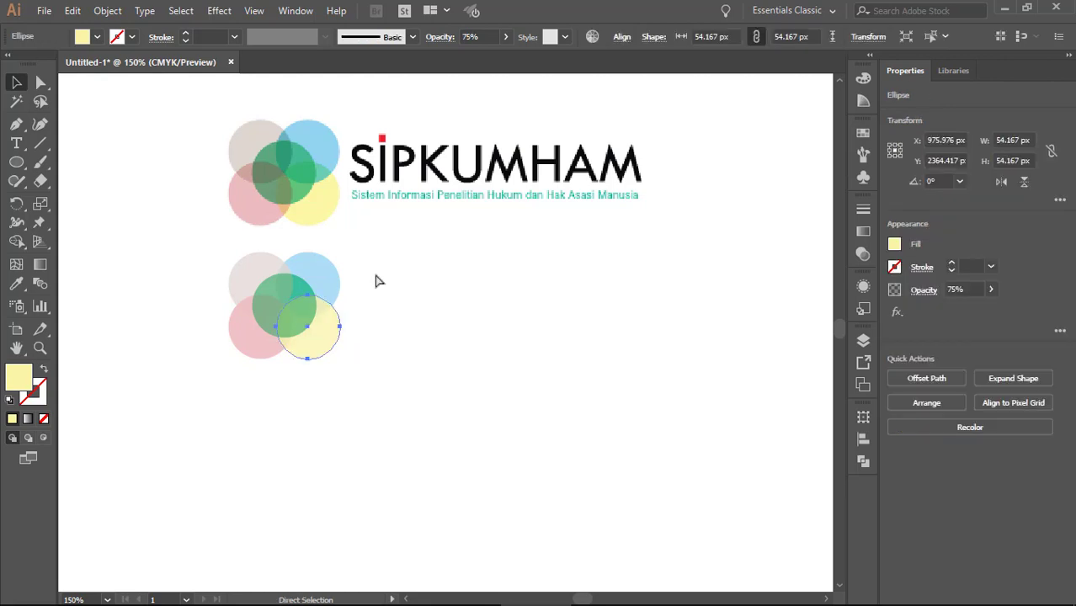
left_click(395, 285)
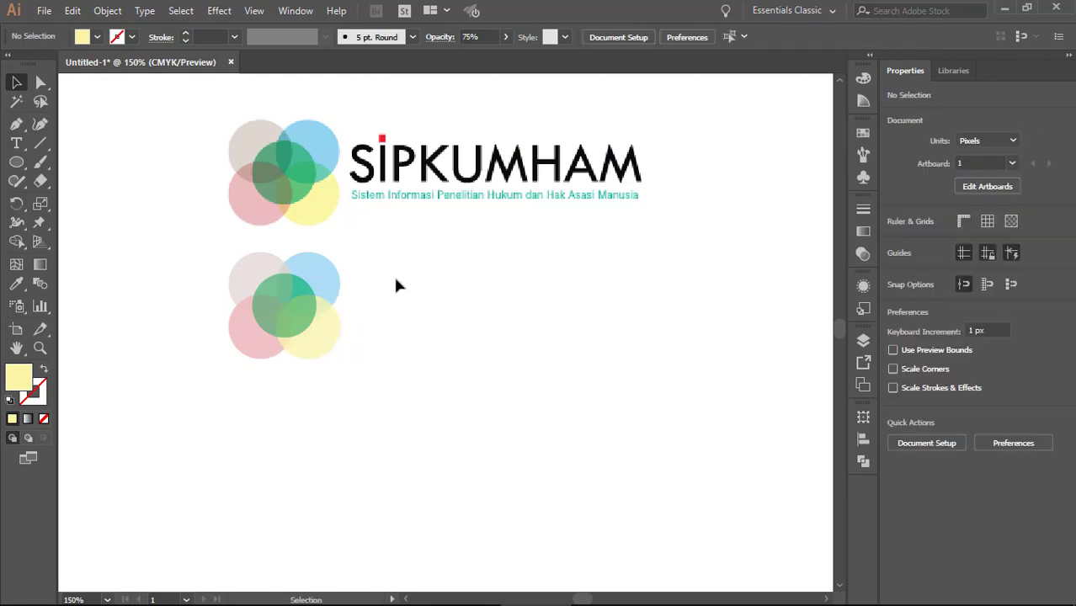
Lower the redrawn beige circle's opacity to 50% and clear the selection
left_click(269, 267)
type("50")
key("Return")
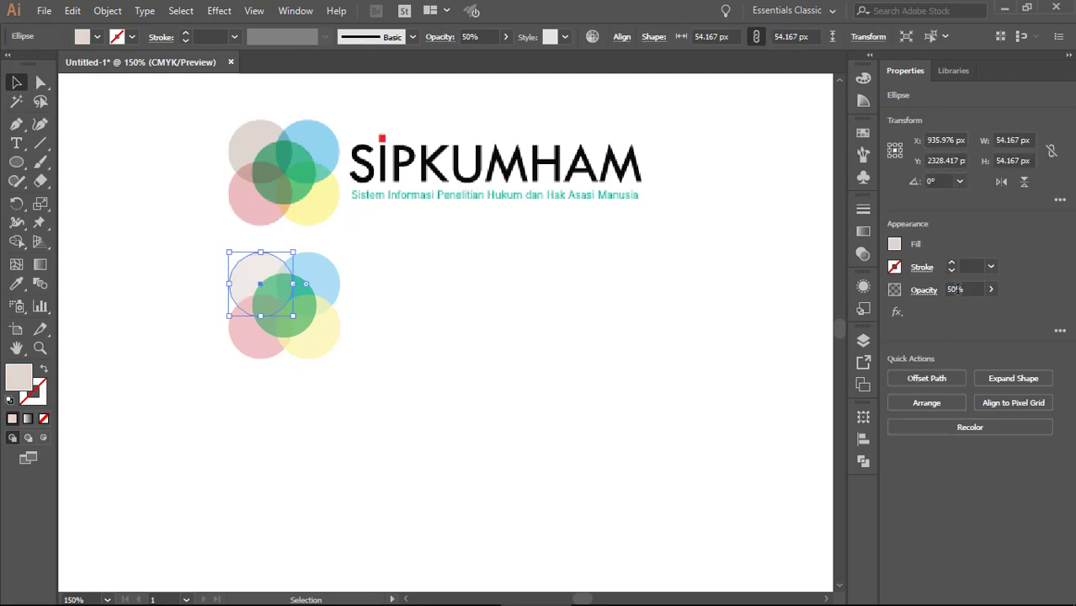
left_click(433, 300)
Lower the redrawn blue circle's opacity to 50% and clear the selection
left_click(293, 302)
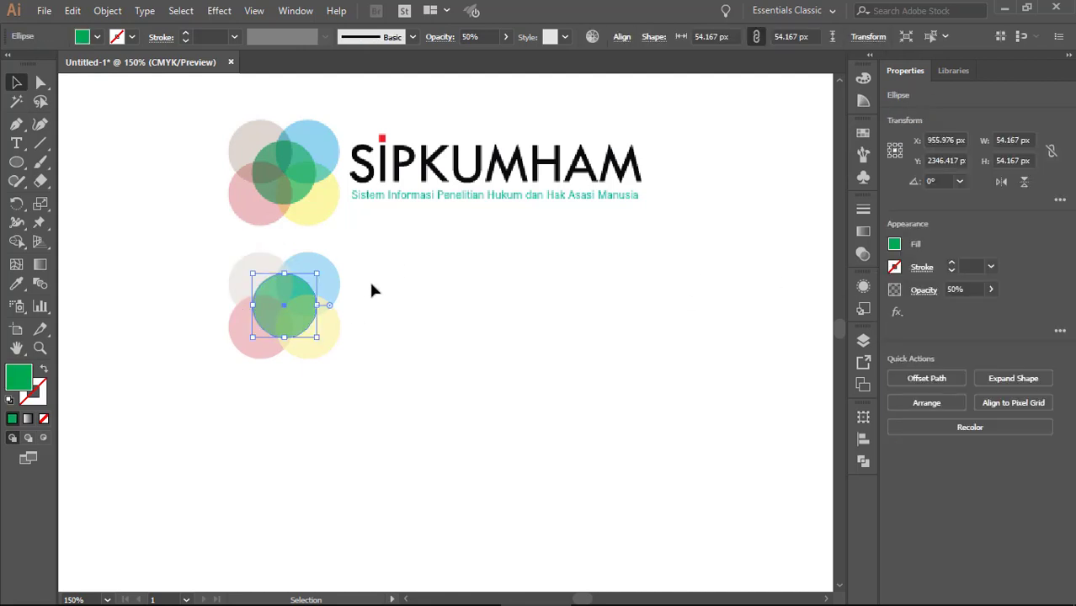
left_click(329, 275)
left_click(955, 289)
type("50")
key("Return")
left_click(647, 345)
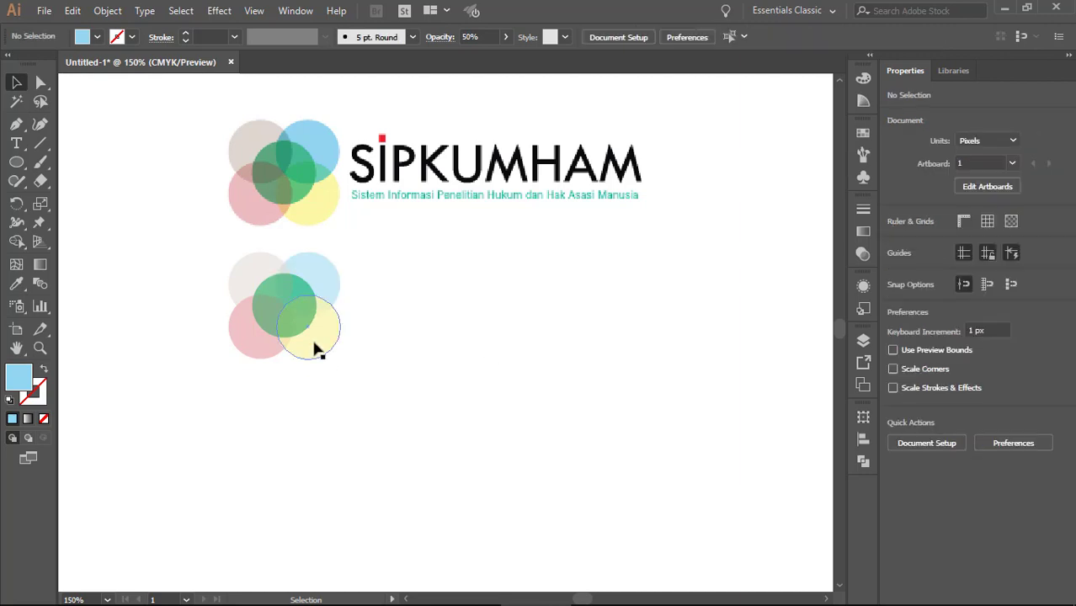
Lower the redrawn yellow circle's opacity to 50% and clear the selection
left_click(315, 349)
left_click(955, 289)
type("50")
key("Return")
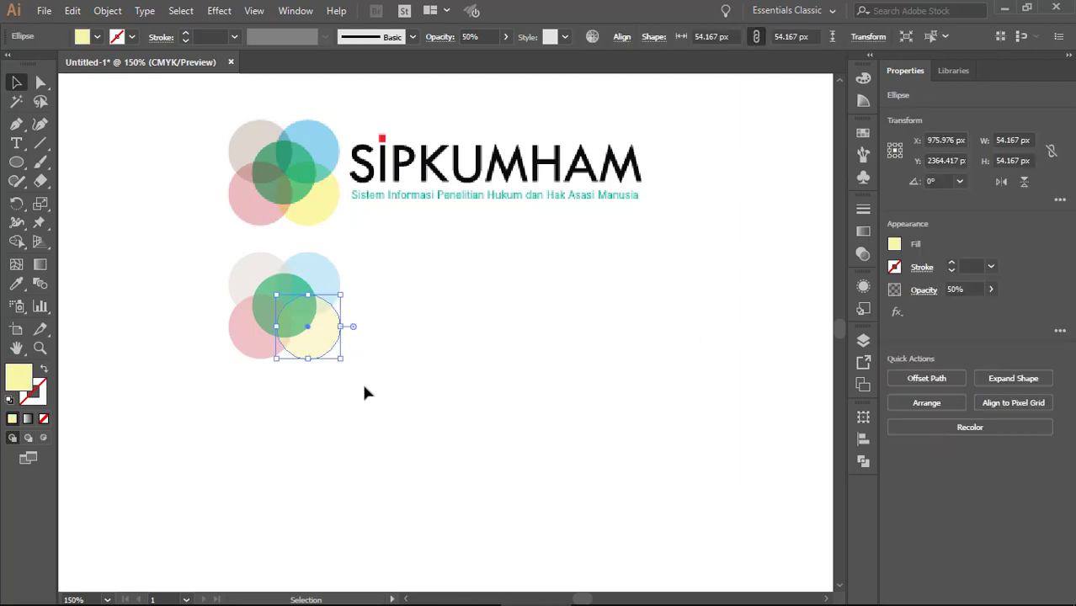
left_click(362, 383)
Lower the redrawn pink circle's opacity to 50% and clear the selection
left_click(249, 346)
left_click(951, 289)
type("5")
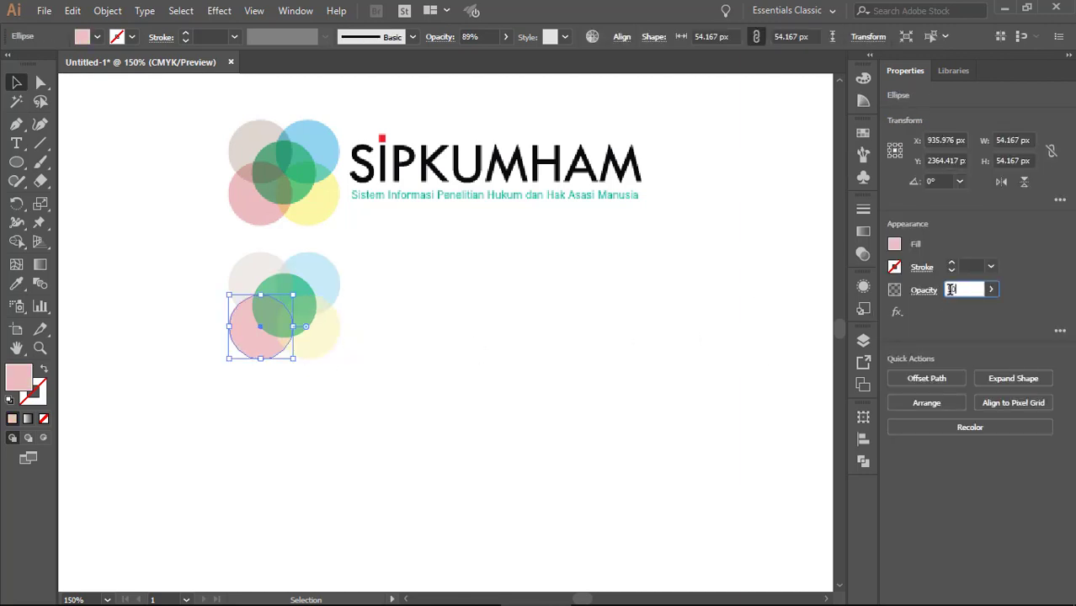
type("0")
key("Return")
left_click(414, 341)
Set the green centre circle's opacity to 49% and deselect it
left_click(284, 305)
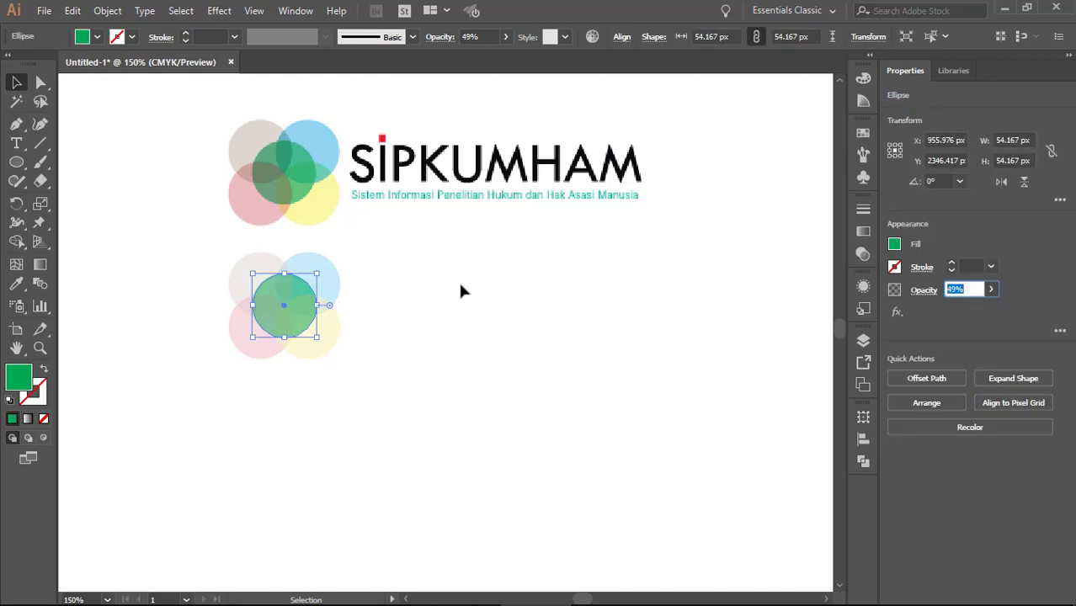
left_click(423, 291)
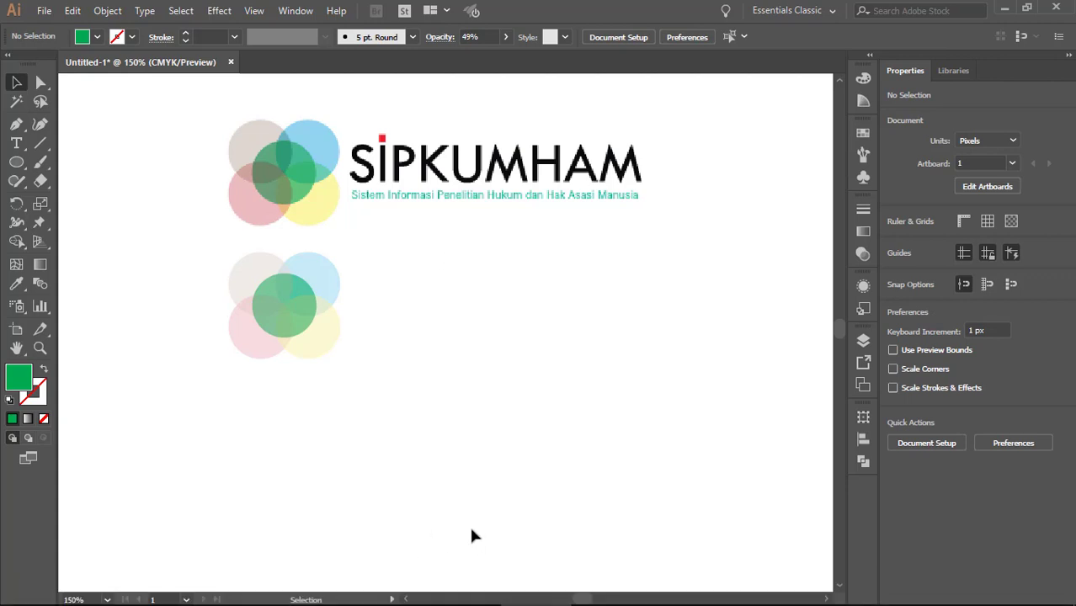
Raise the redrawn blue circle's opacity to 75% and deselect it
left_click(324, 276)
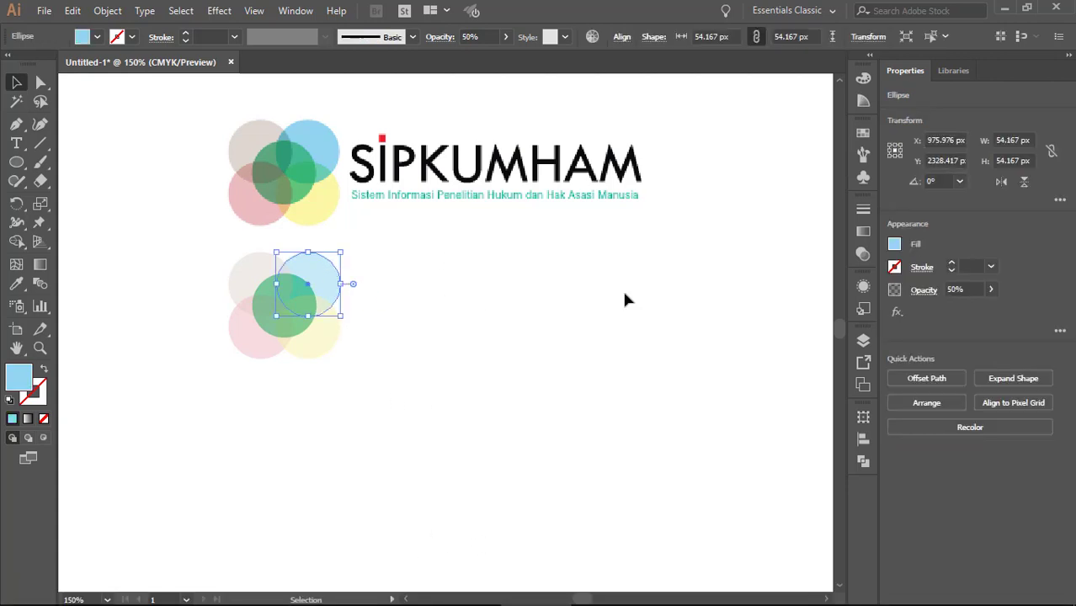
left_click(955, 289)
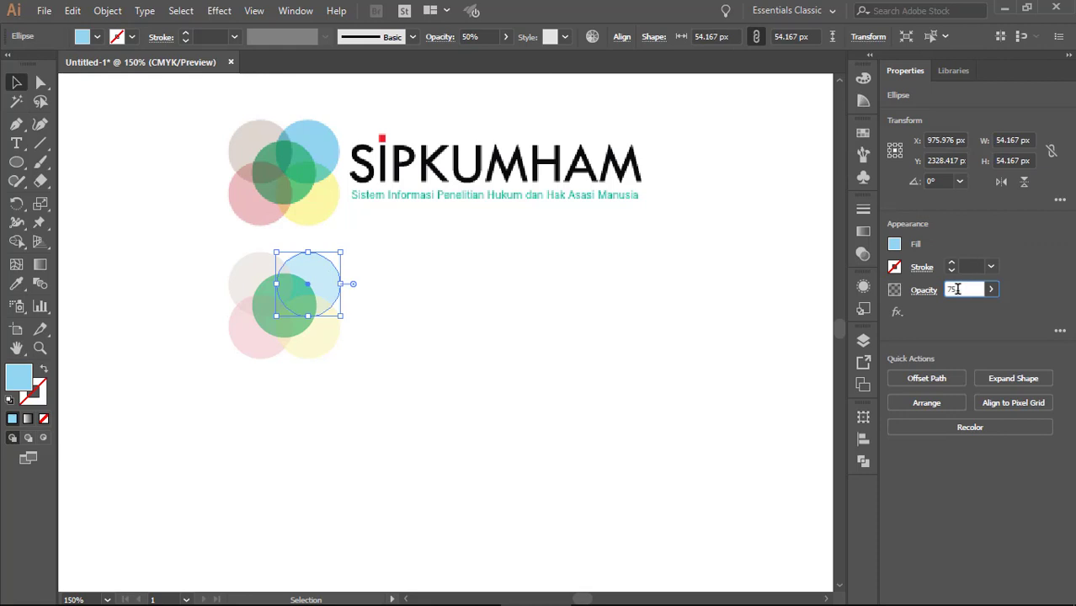
type("75")
key("Return")
left_click(560, 362)
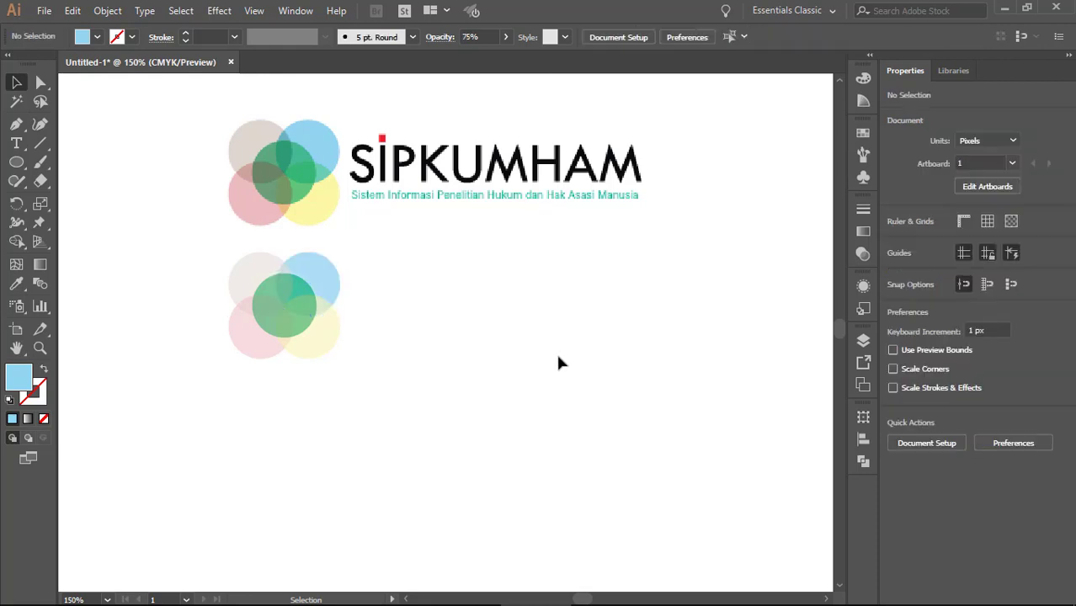
Raise the redrawn beige circle's opacity to 75% and deselect it
left_click(256, 278)
left_click(955, 289)
type("75")
key("Return")
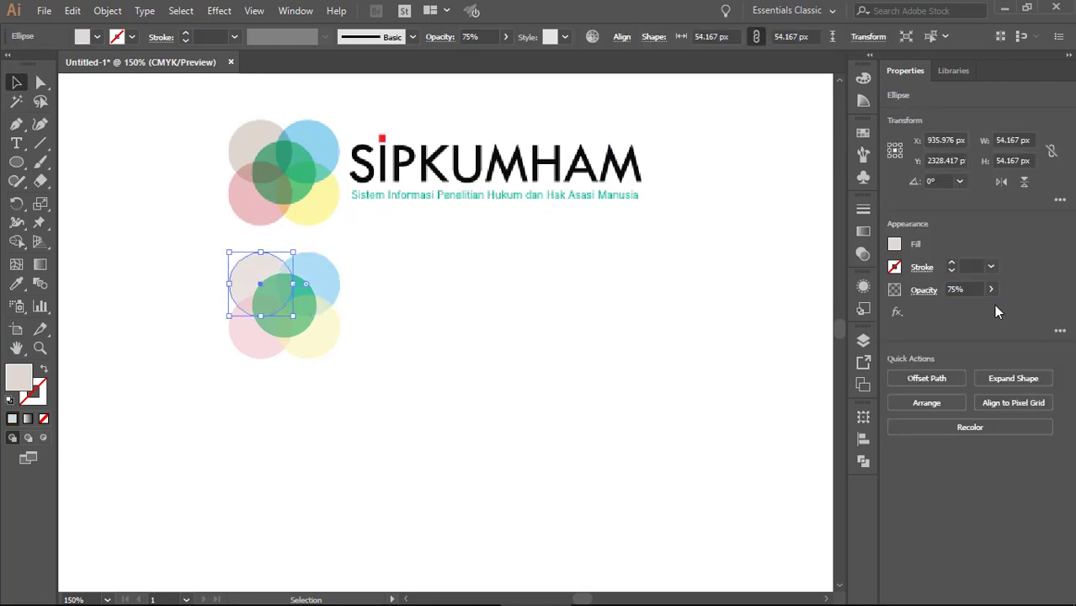
left_click(178, 303)
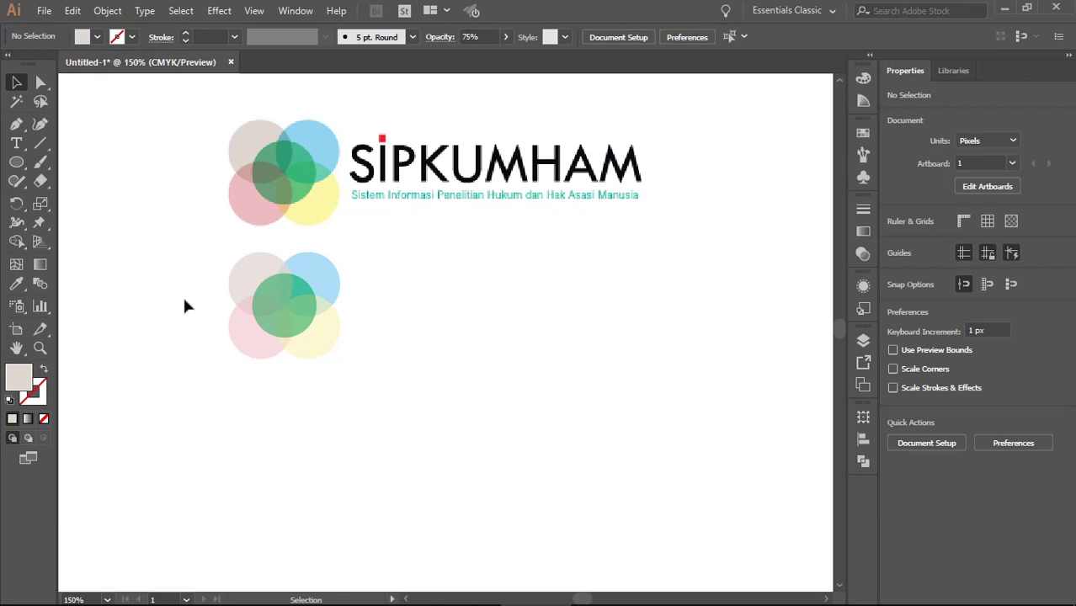
Raise the redrawn pink circle's opacity to 75% and deselect it
left_click(251, 350)
left_click(955, 289)
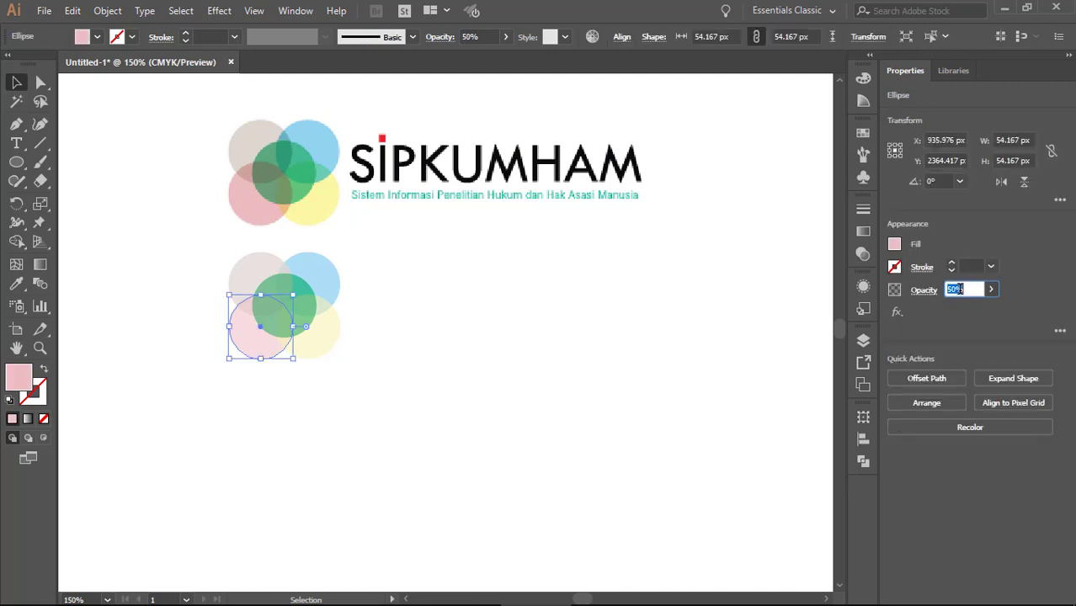
type("75")
key("Return")
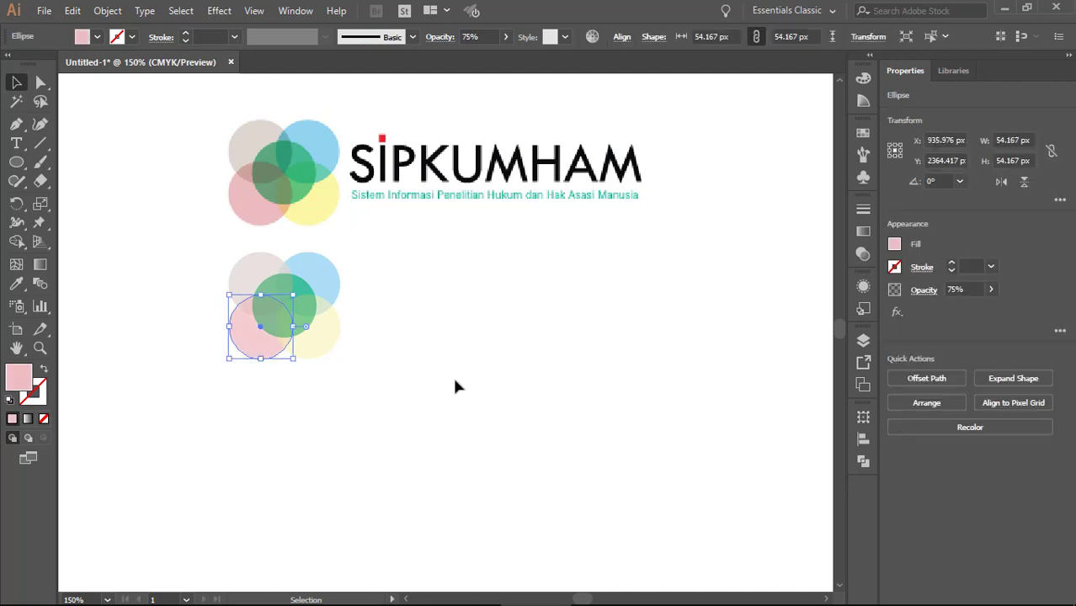
left_click(455, 385)
Raise the redrawn yellow circle's opacity to 75% and deselect it
left_click(330, 341)
left_click(955, 289)
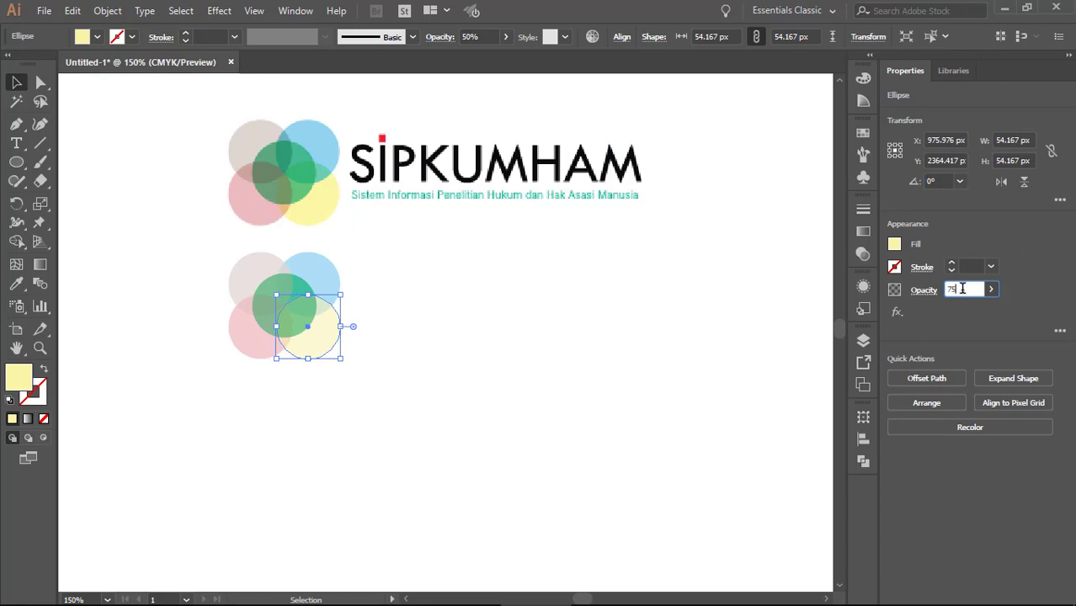
type("75")
key("Return")
left_click(515, 319)
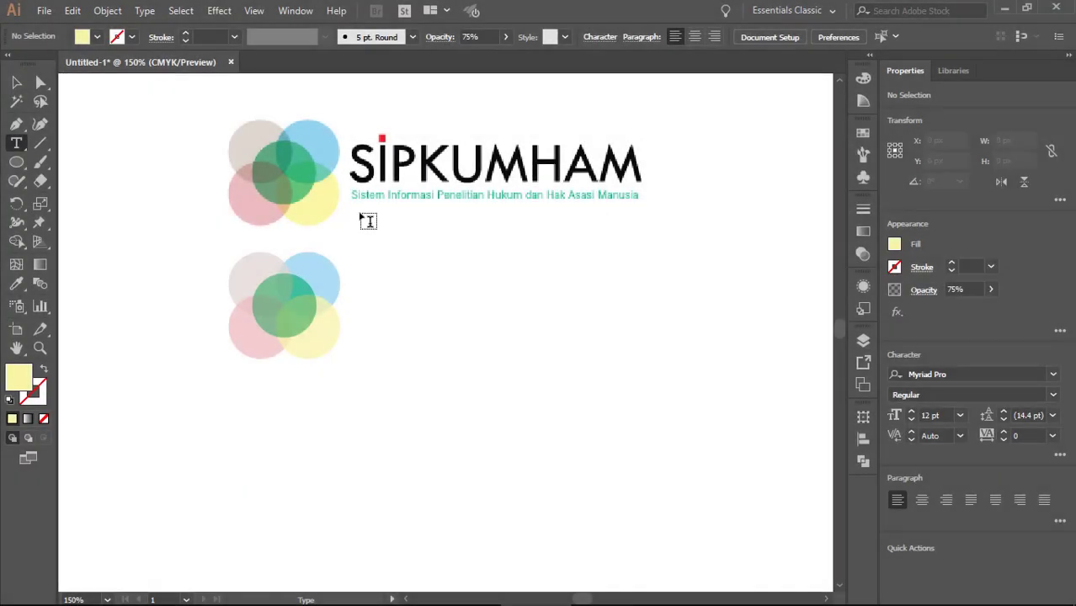
Add a point text reading SIPKUMHAM, starting over the first letter of the reference wordmark
left_click(354, 165)
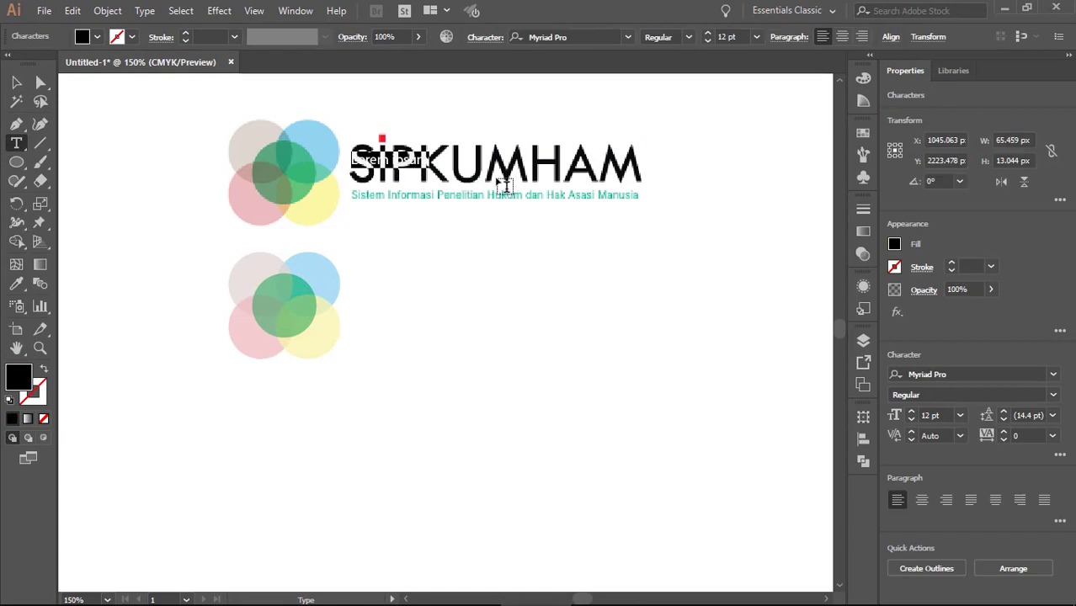
type("SIPKUMHAM")
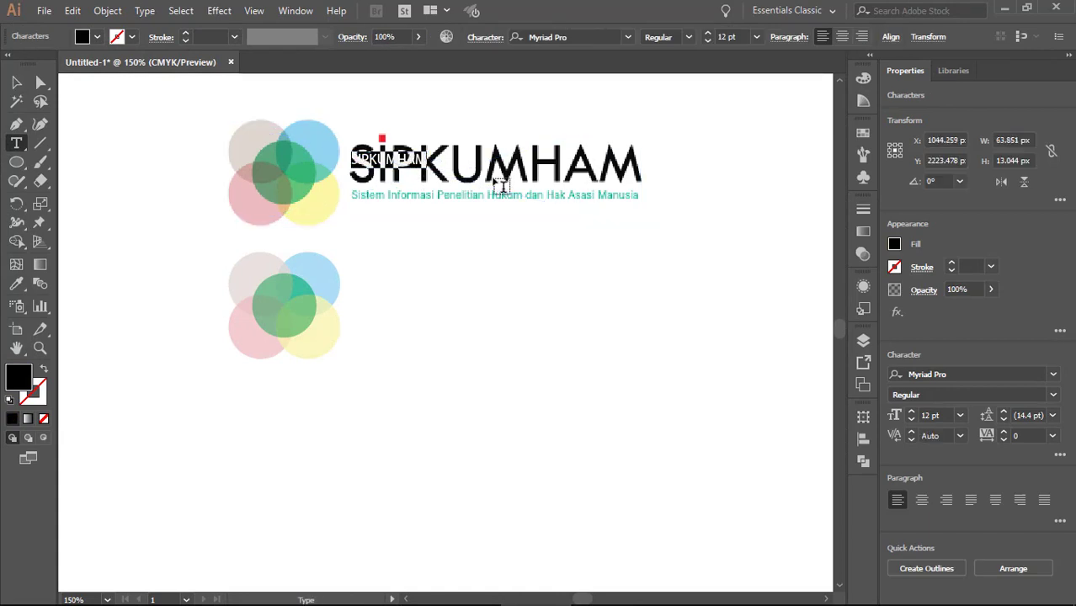
left_click(37, 83)
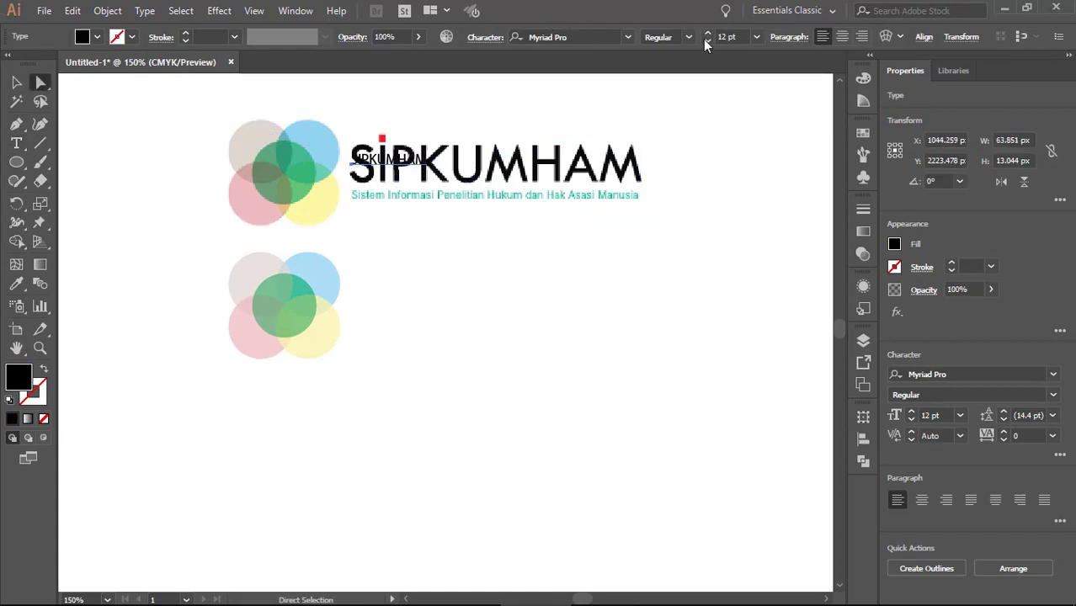
Change the font of the SIPKUMHAM text to Arial Regular
left_click(582, 36)
type("A")
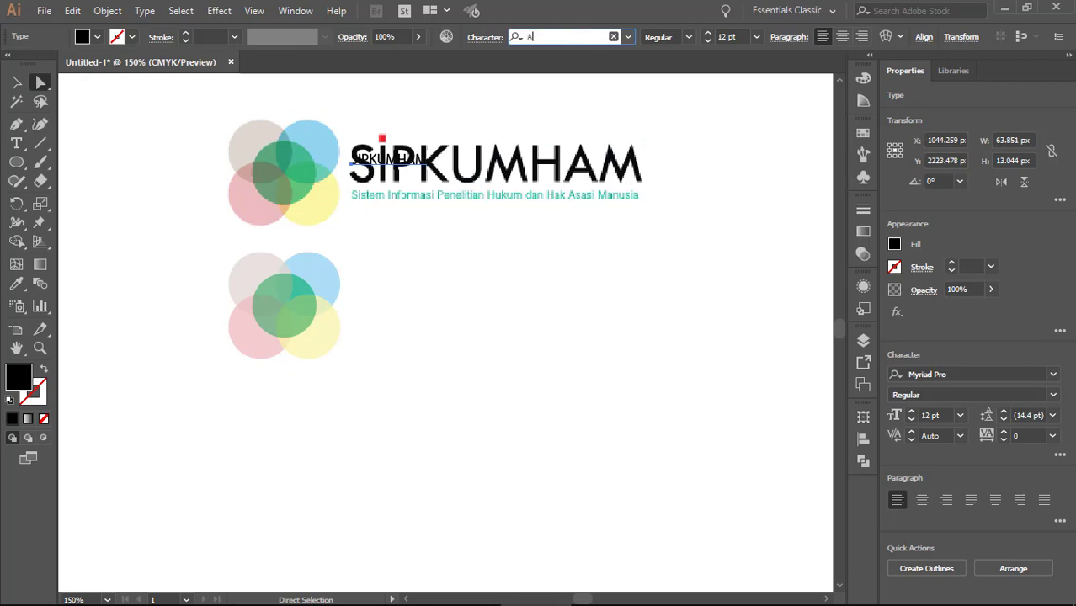
type("RIAL")
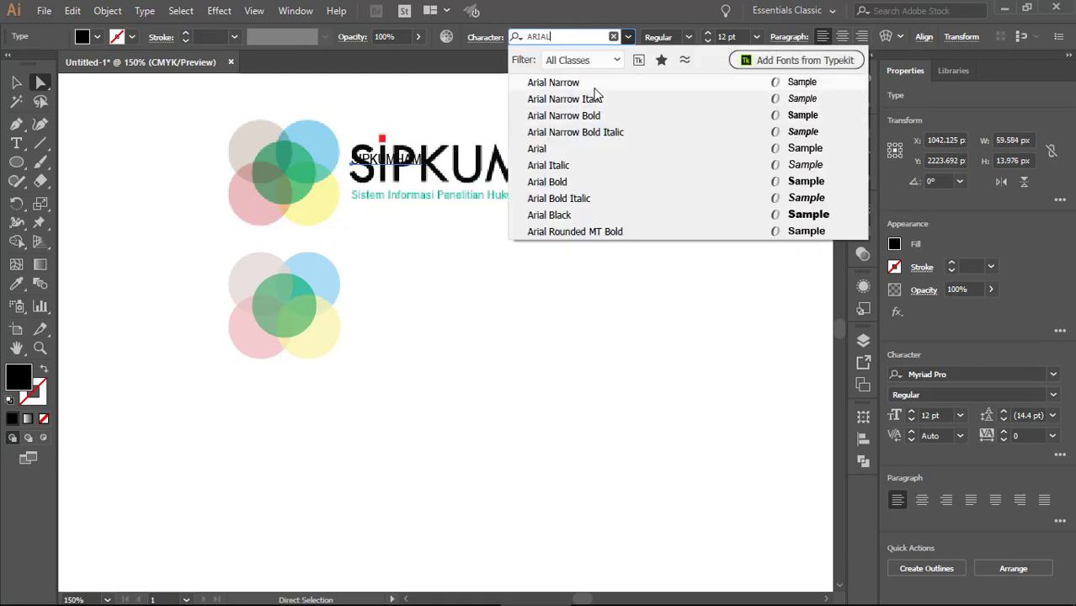
left_click(590, 148)
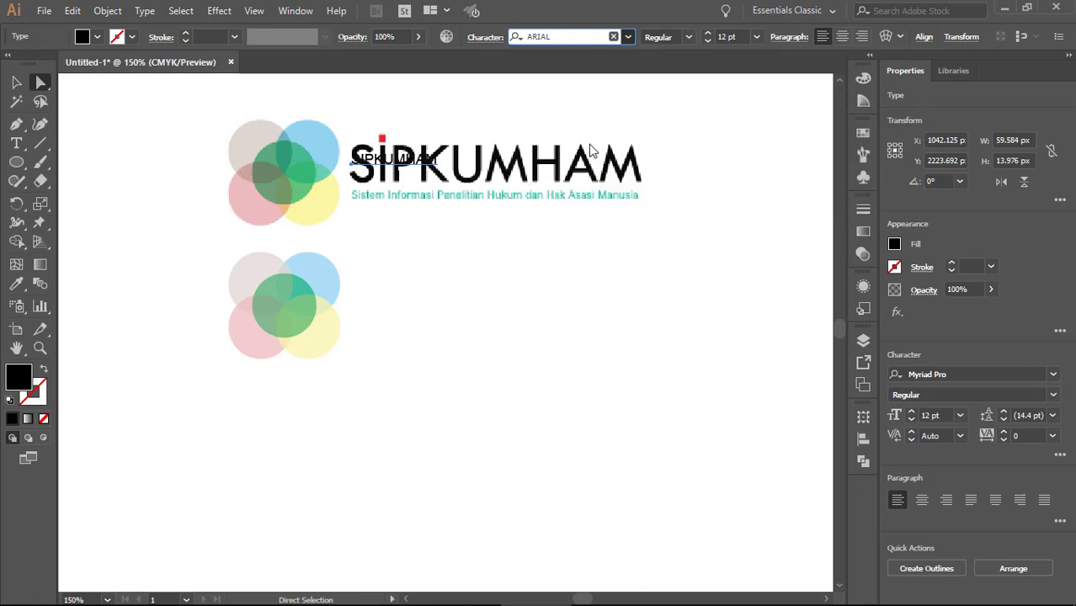
Set the SIPKUMHAM text's font size to 41 pt, keeping the text selected as an object
left_click(718, 36)
type("40")
key("Return")
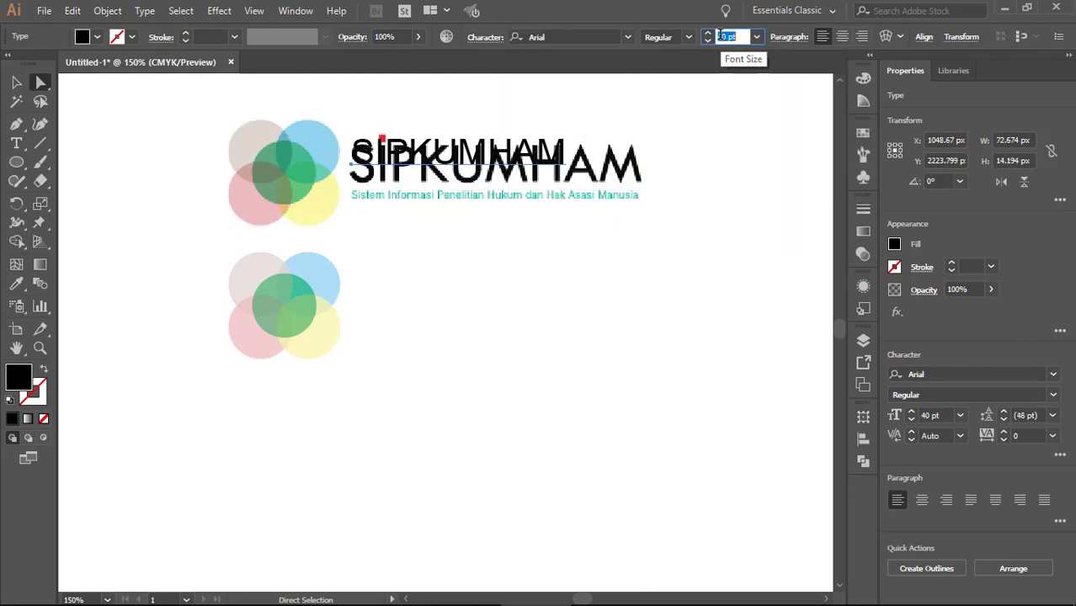
key("Up")
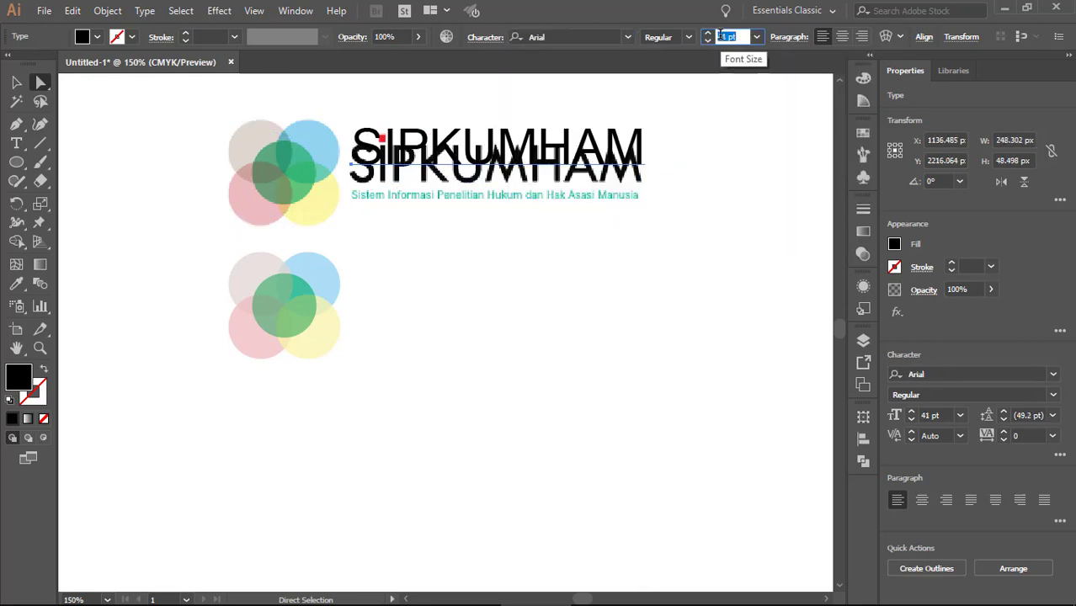
left_click(18, 82)
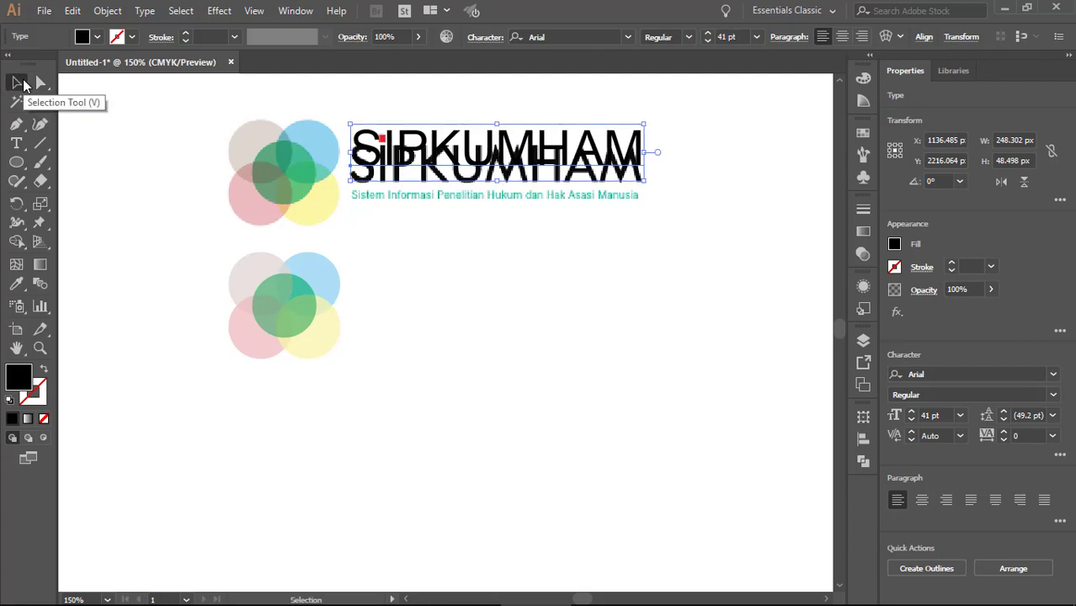
Move the SIPKUMHAM text down so that it sits just below the reference logo's wordmark
key("Down")
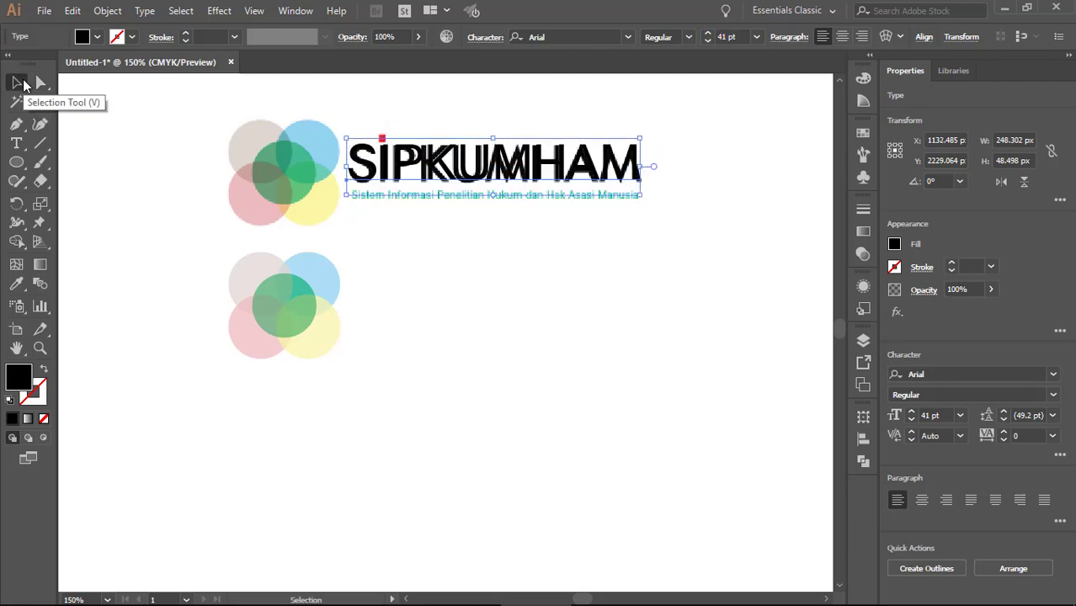
key("shift+Down")
key("shift+Down")
key("shift+Down")
key("shift+Down")
key("shift+Down")
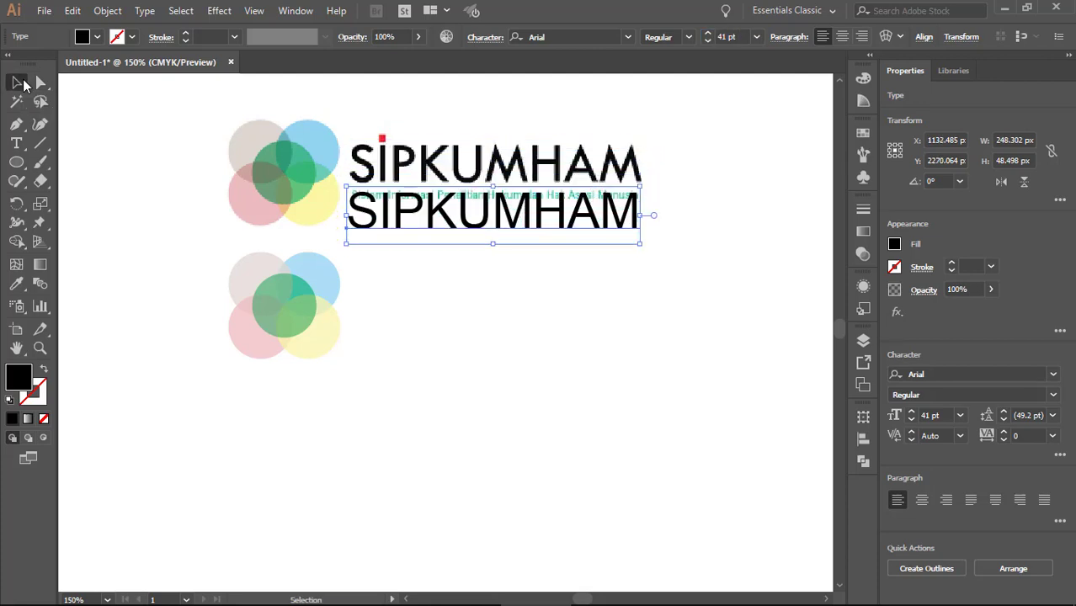
Try out Myriad fonts on the SIPKUMHAM text by searching the font list for MYRIAD
left_click(628, 37)
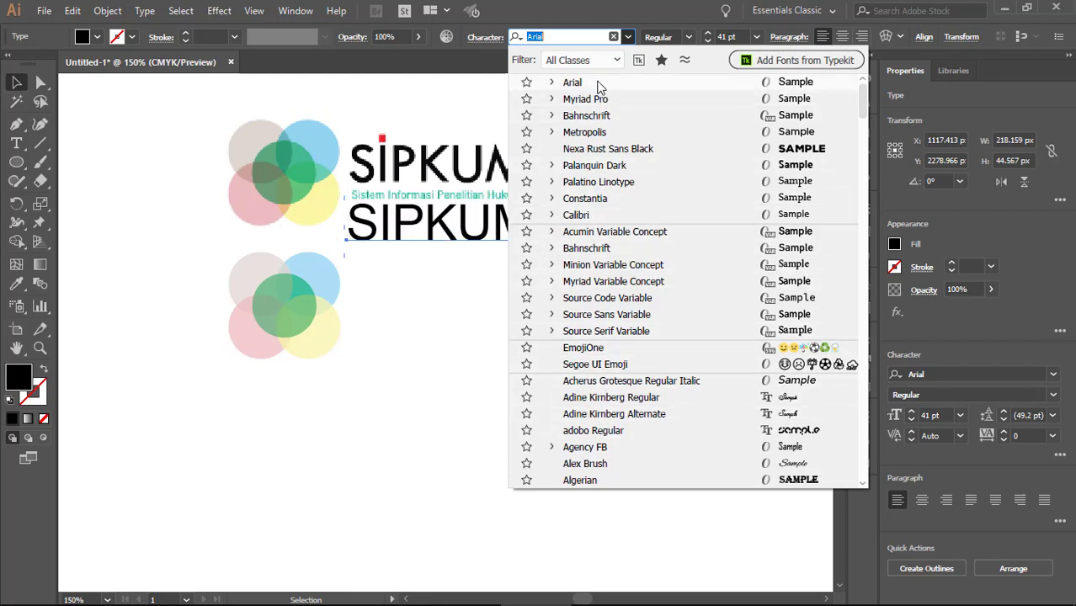
type("MYRIAD")
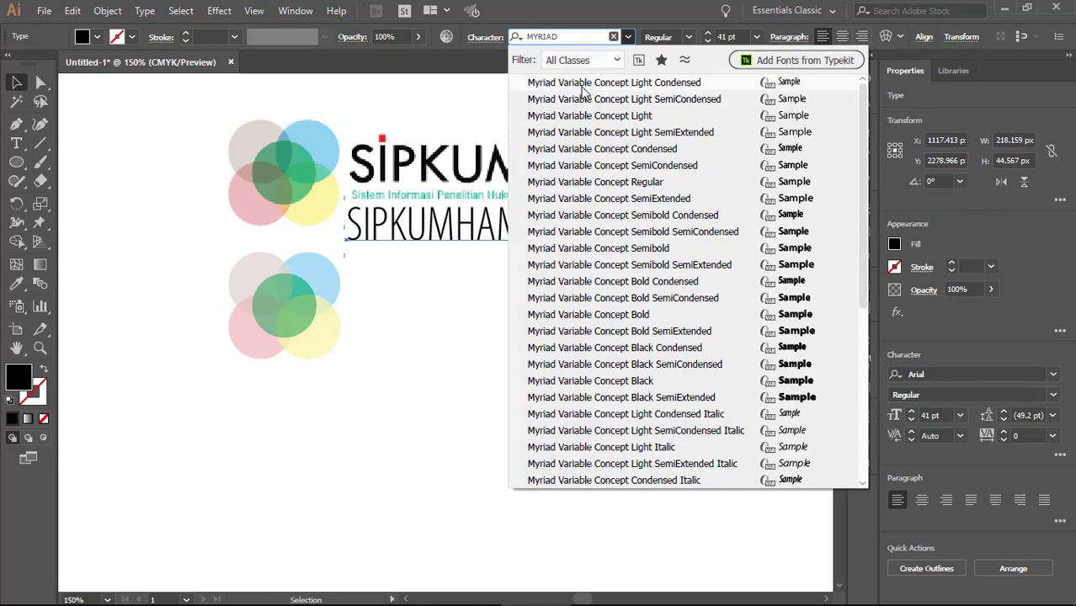
left_click(362, 106)
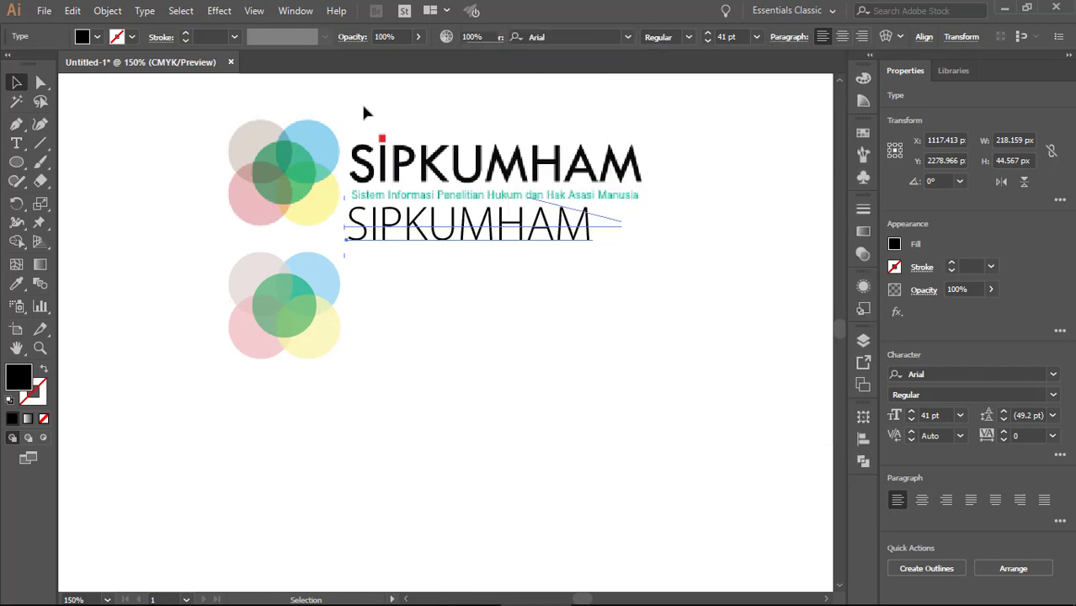
left_click(363, 107)
left_click(593, 219)
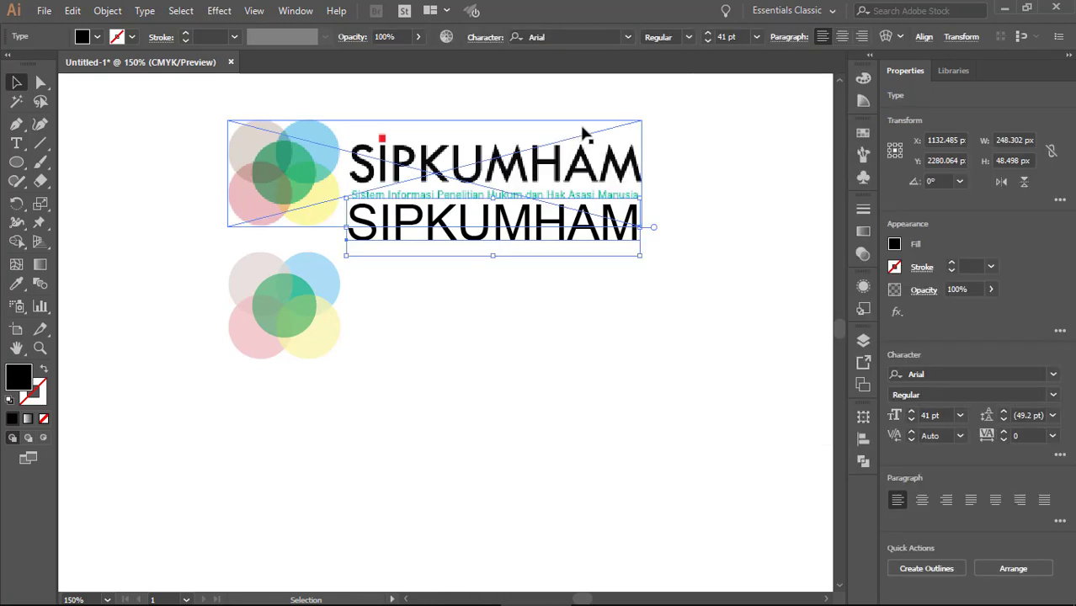
left_click(724, 137)
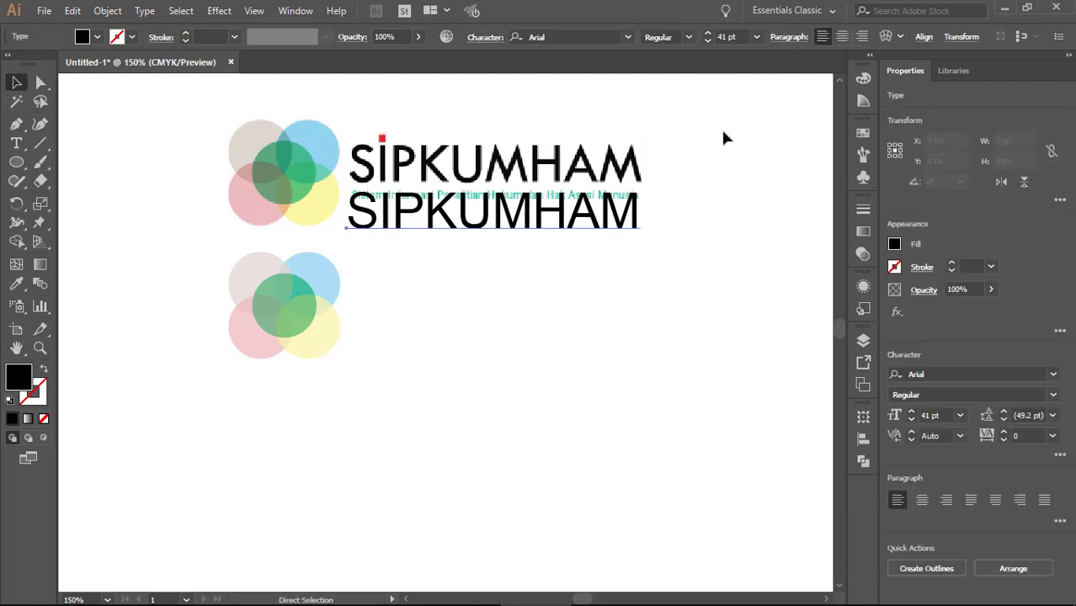
Undo the recent moves of the SIPKUMHAM text
key("shift+Up")
key("shift+Up")
key("shift+Up")
key("shift+Up")
key("shift+Up")
key("Right")
key("Right")
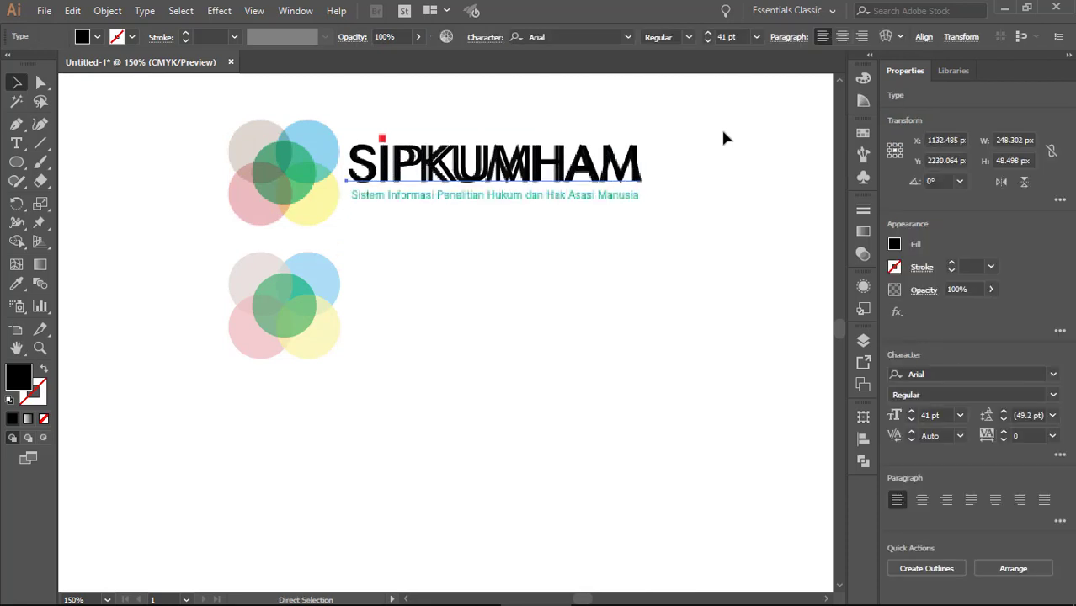
key("shift+Up")
key("Up")
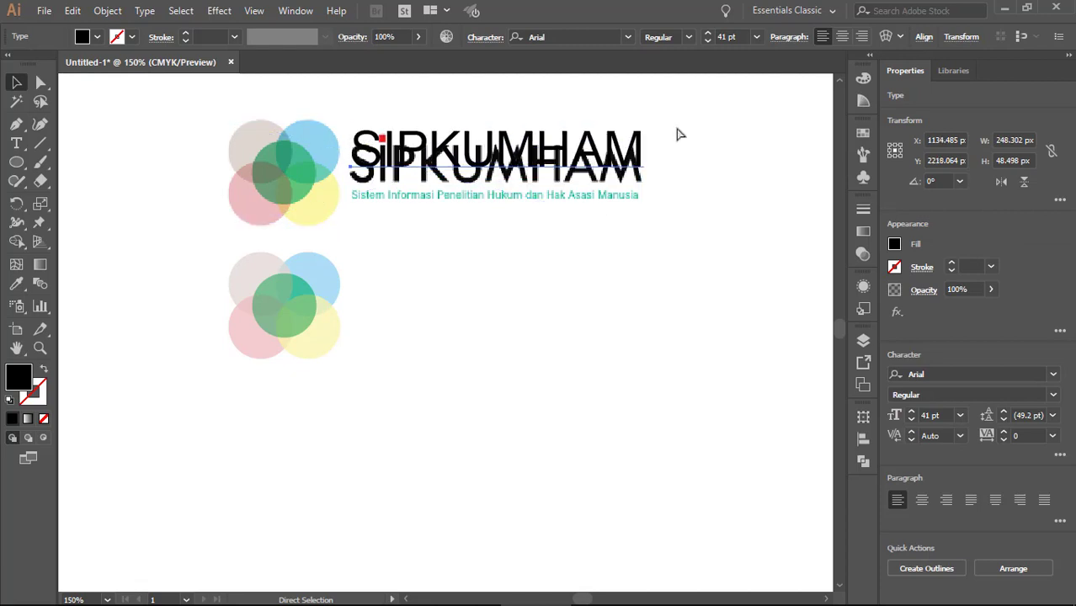
Undo the SIPKUMHAM text's font size changes and its switch to Arial
key("ctrl+shift+period")
key("ctrl+shift+period")
key("ctrl+shift+period")
key("ctrl+shift+period")
key("ctrl+shift+period")
key("ctrl+shift+comma")
key("ctrl+shift+comma")
key("ctrl+shift+comma")
key("ctrl+shift+comma")
key("ctrl+shift+comma")
key("ctrl+shift+comma")
key("ctrl+shift+comma")
key("ctrl+shift+comma")
key("ctrl+shift+comma")
key("ctrl+shift+comma")
key("ctrl+shift+comma")
key("ctrl+shift+comma")
key("ctrl+shift+comma")
key("ctrl+shift+comma")
key("ctrl+shift+comma")
key("ctrl+shift+comma")
key("ctrl+shift+comma")
key("ctrl+shift+comma")
key("ctrl+shift+comma")
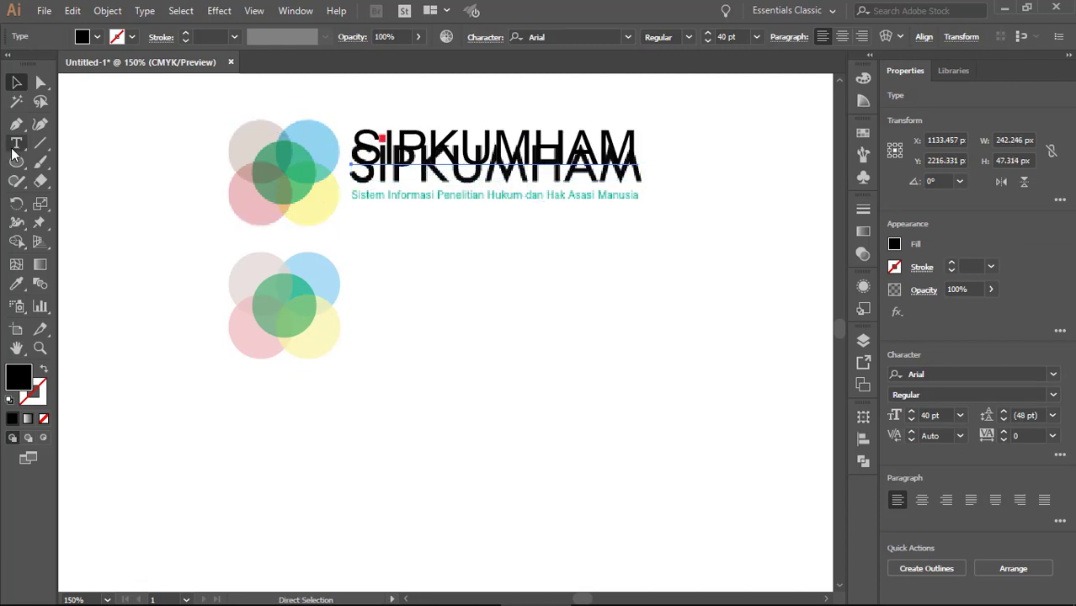
key("ctrl+z")
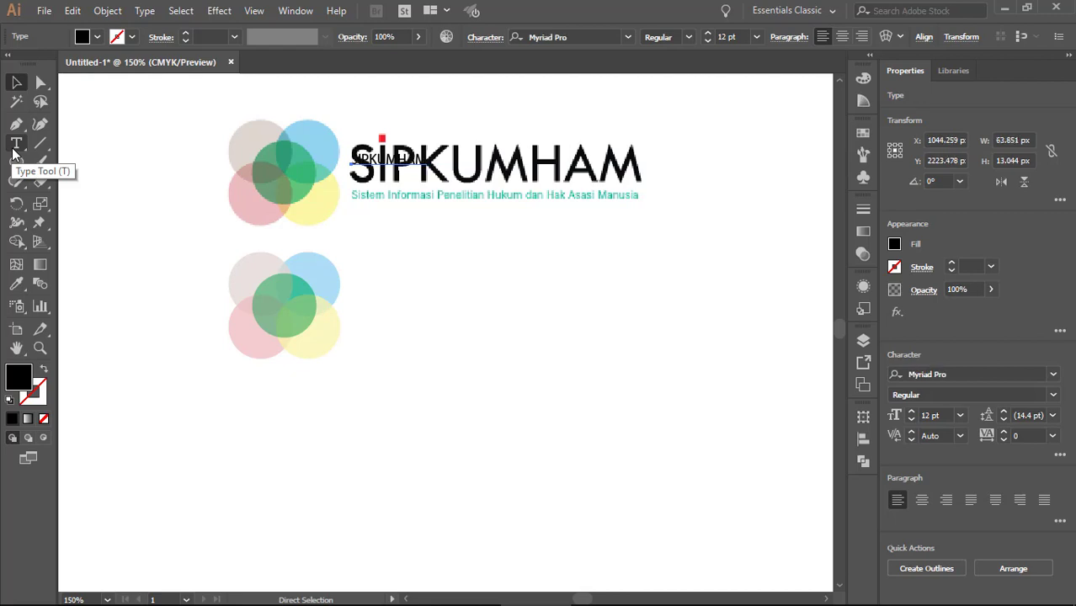
Enlarge the SIPKUMHAM text to 41 pt and place it over the reference wordmark, starting at its first letter
key("v")
left_click_drag(396, 174, 430, 295)
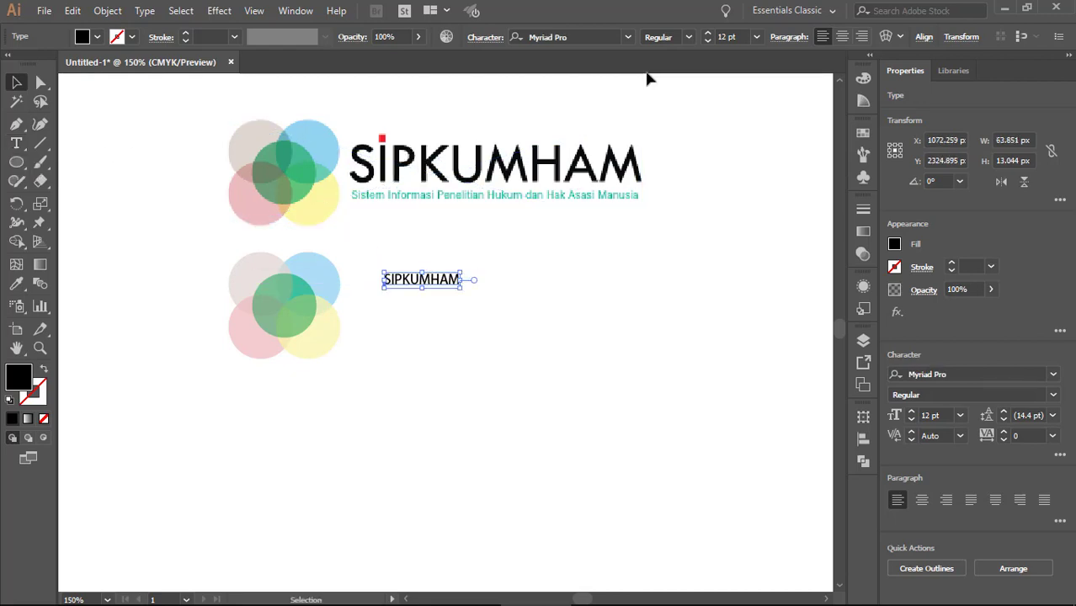
left_click(722, 37)
type("40")
key("Return")
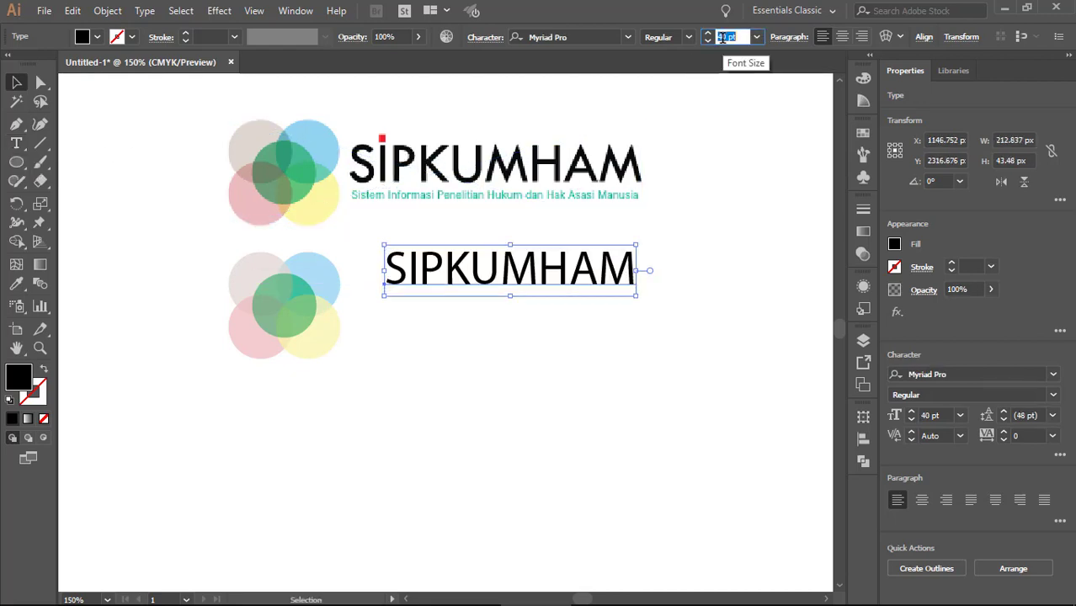
left_click_drag(442, 289, 412, 177)
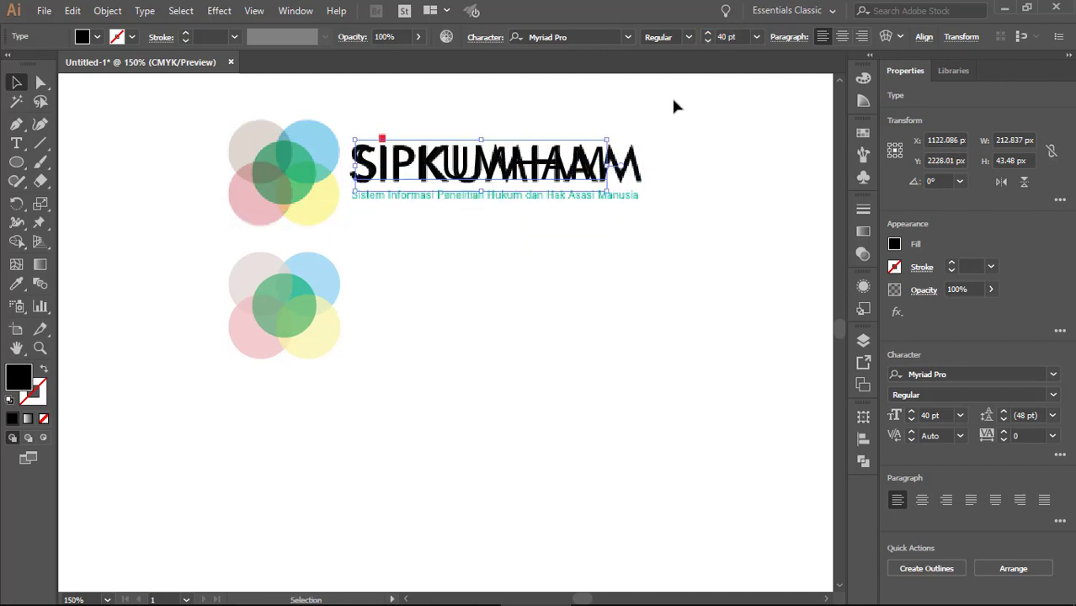
left_click(707, 35)
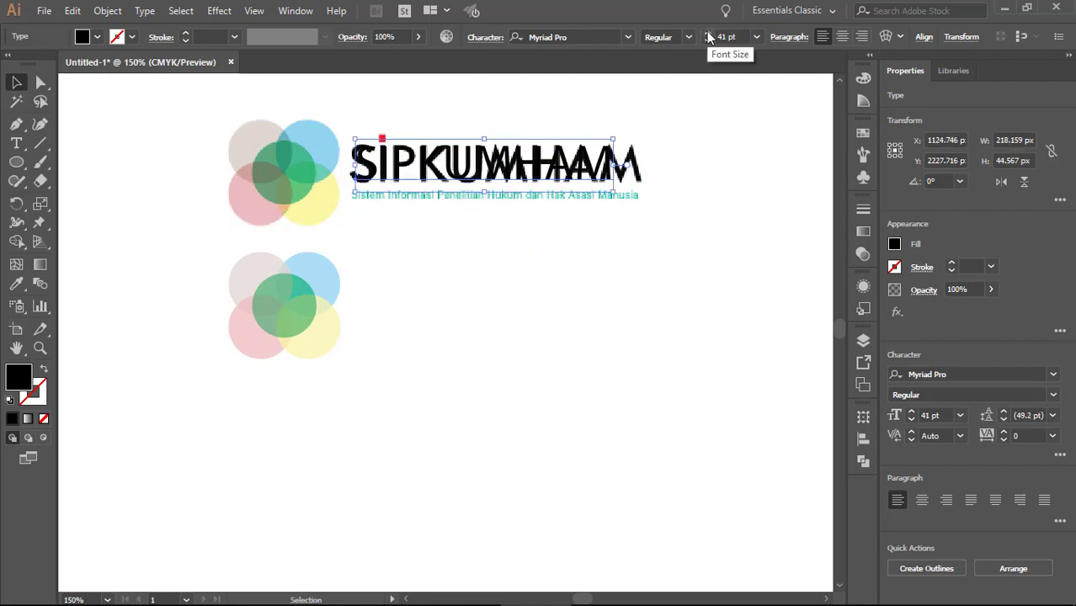
Set the SIPKUMHAM text's tracking to 67 and move it beside the redrawn circles, below the reference logo
left_click(485, 37)
left_click(465, 132)
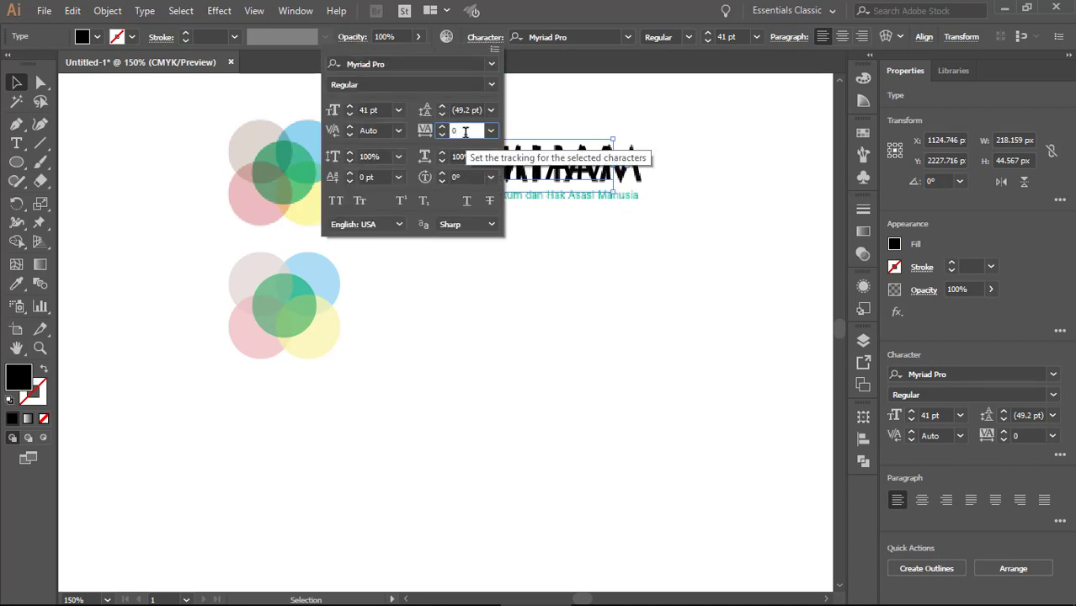
key("Up")
key("Up")
key("Up")
key("Up")
key("Up")
key("Up")
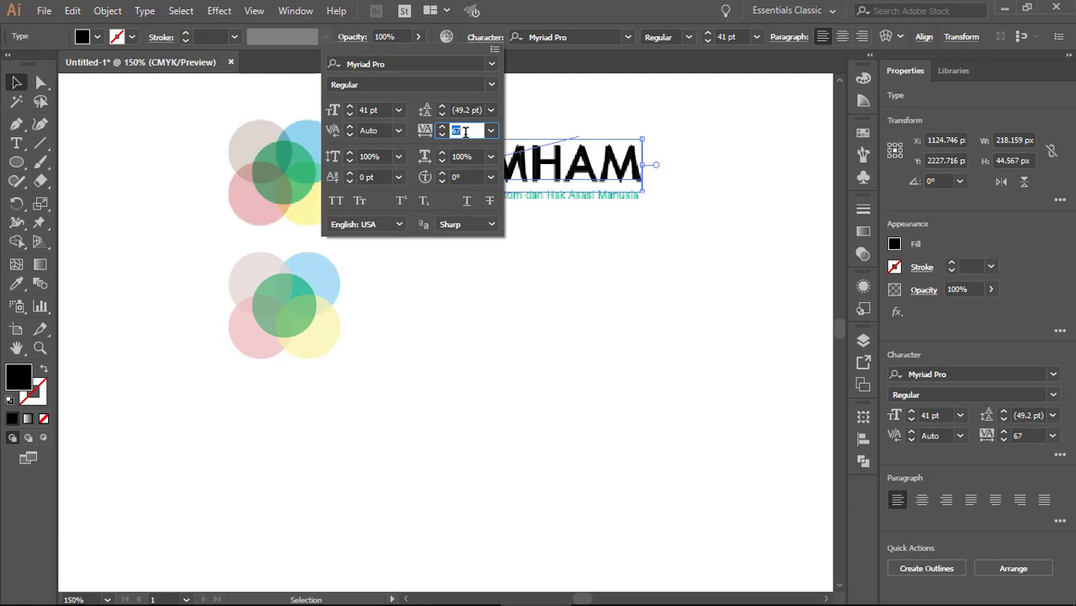
left_click_drag(432, 174, 429, 296)
left_click(458, 241)
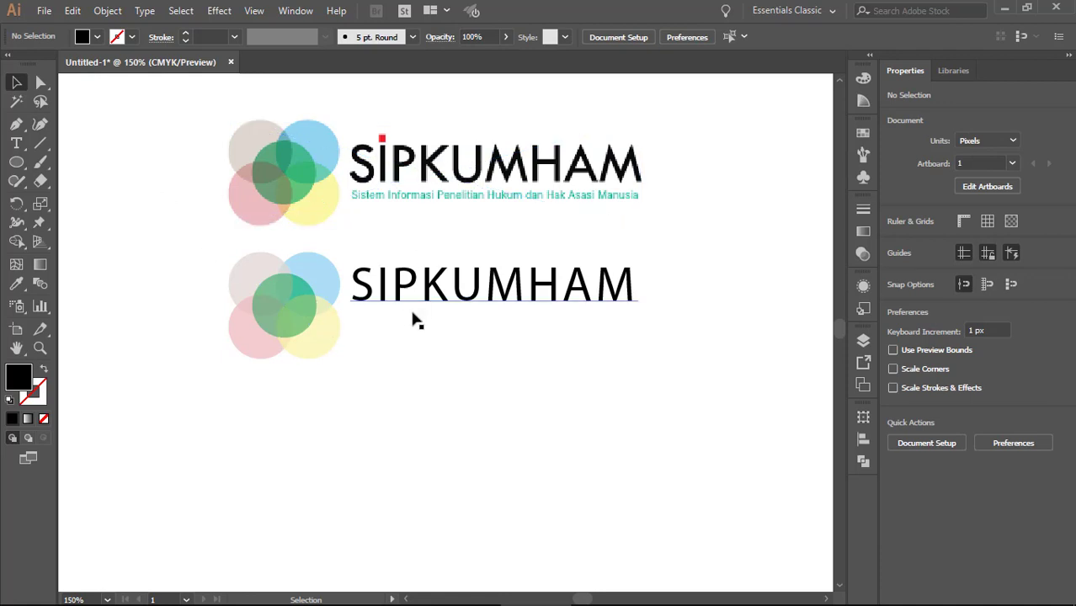
Start a new point text just below the redrawn SIPKUMHAM text with a font size of 25 pt
left_click(16, 143)
left_click(360, 321)
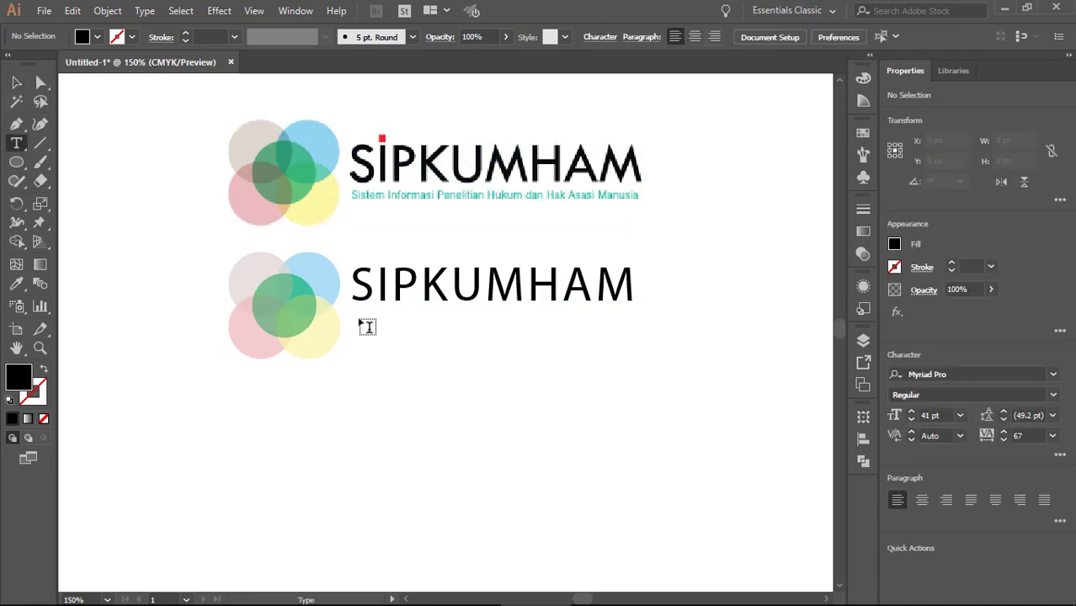
double_click(720, 34)
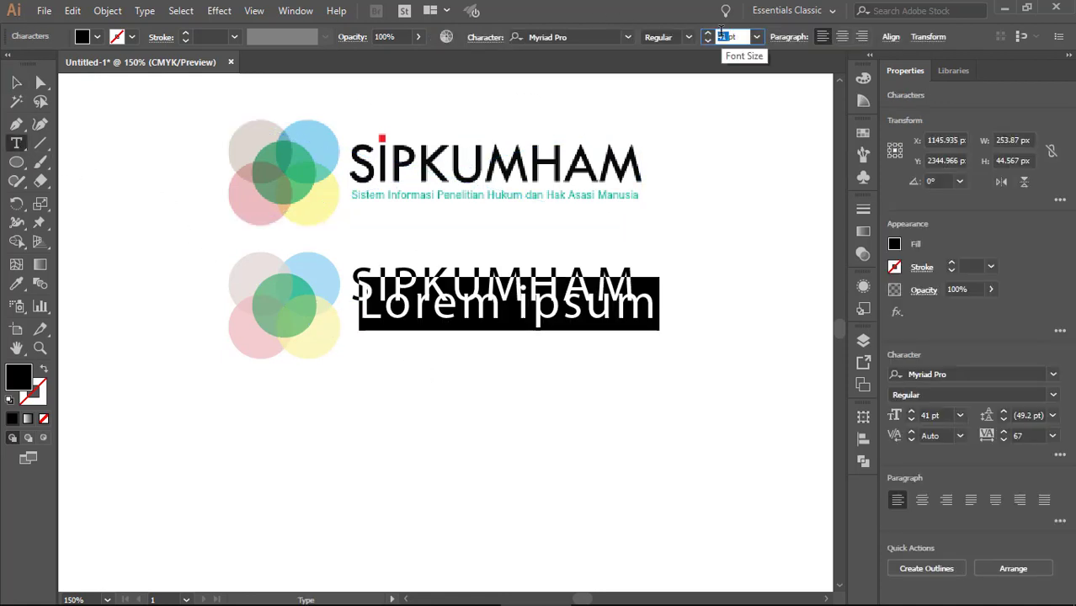
type("25")
key("Return")
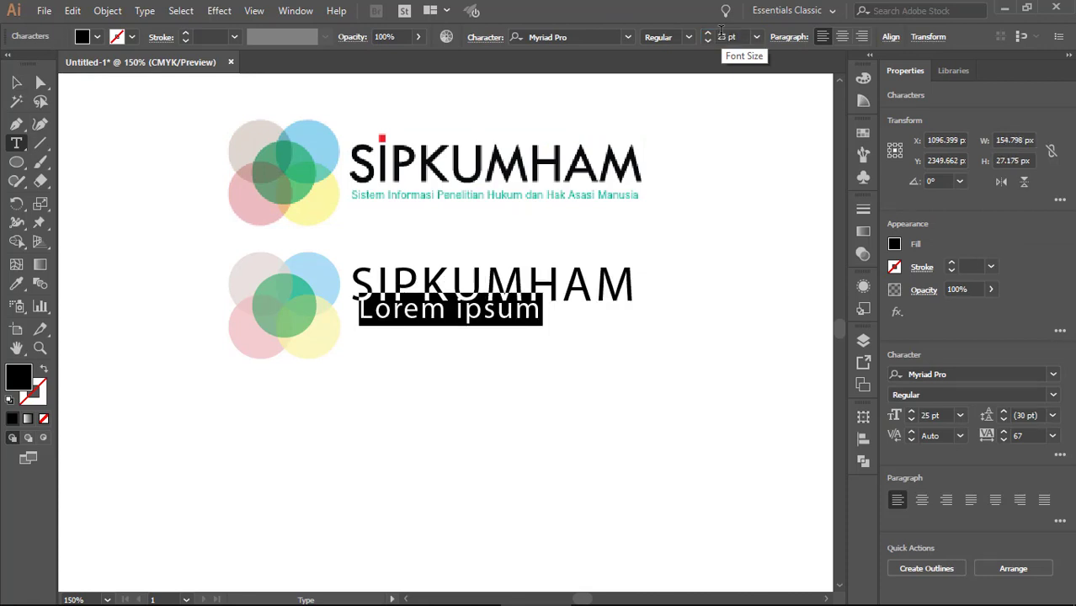
Enter the tagline "Sistem Informasi Penelitian Hukum dan Hak Asasi Manusia" in the new point text
type("sISTEM")
key("BackSpace")
key("BackSpace")
key("BackSpace")
key("BackSpace")
type("Sis")
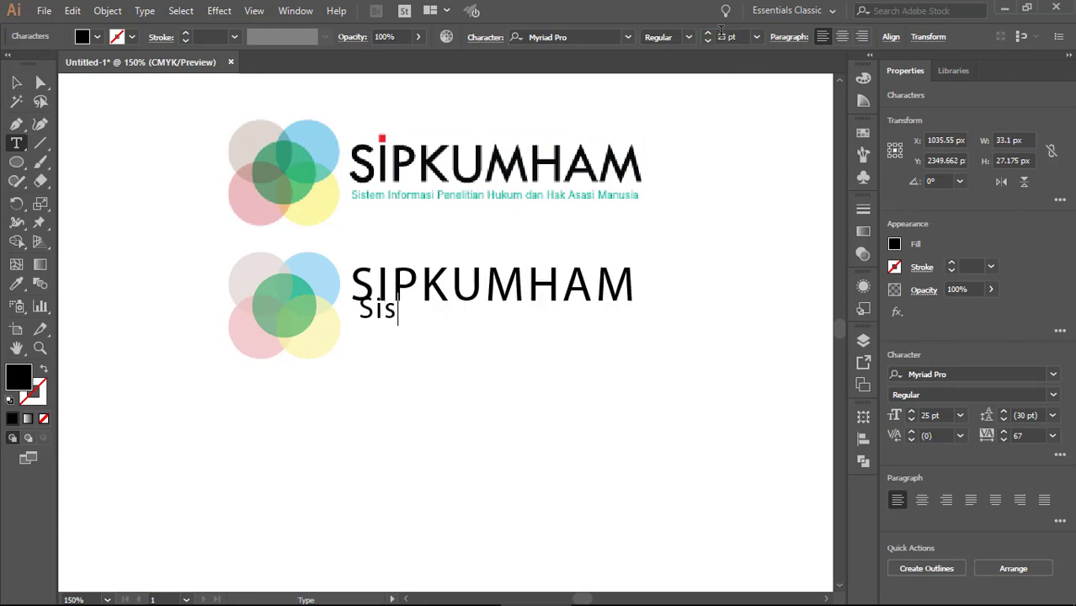
type("tem Informasi Penelitian")
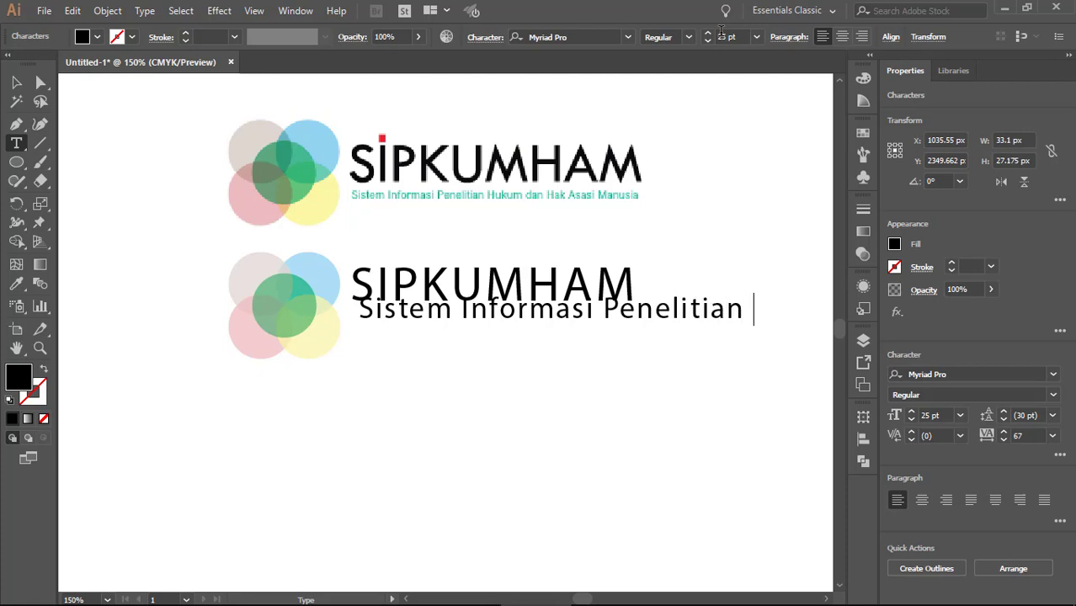
type(" Hukum dan HAk")
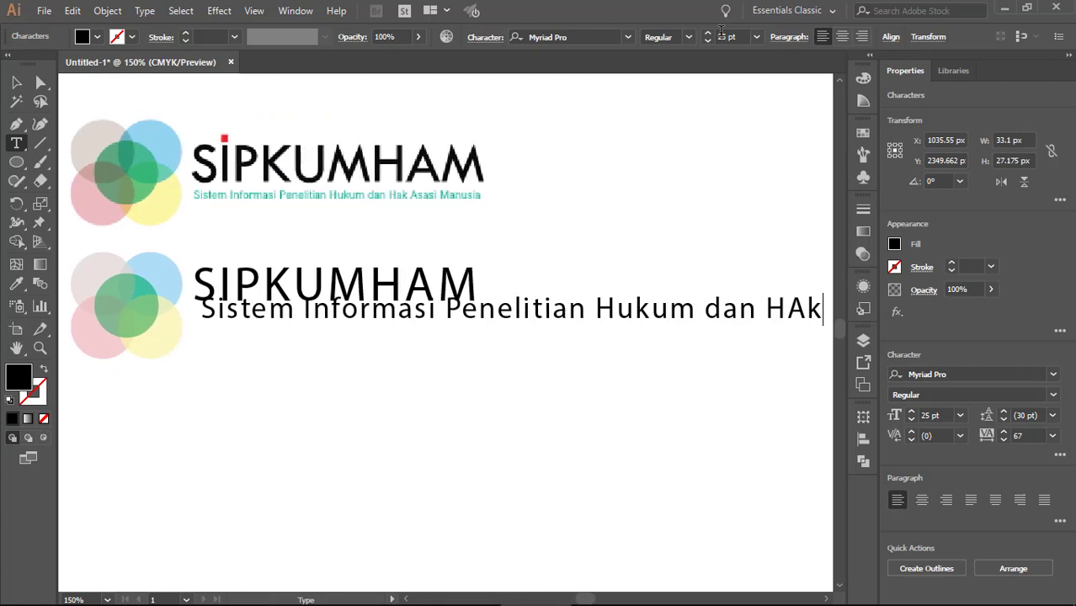
type("Hak Asasi Manusia")
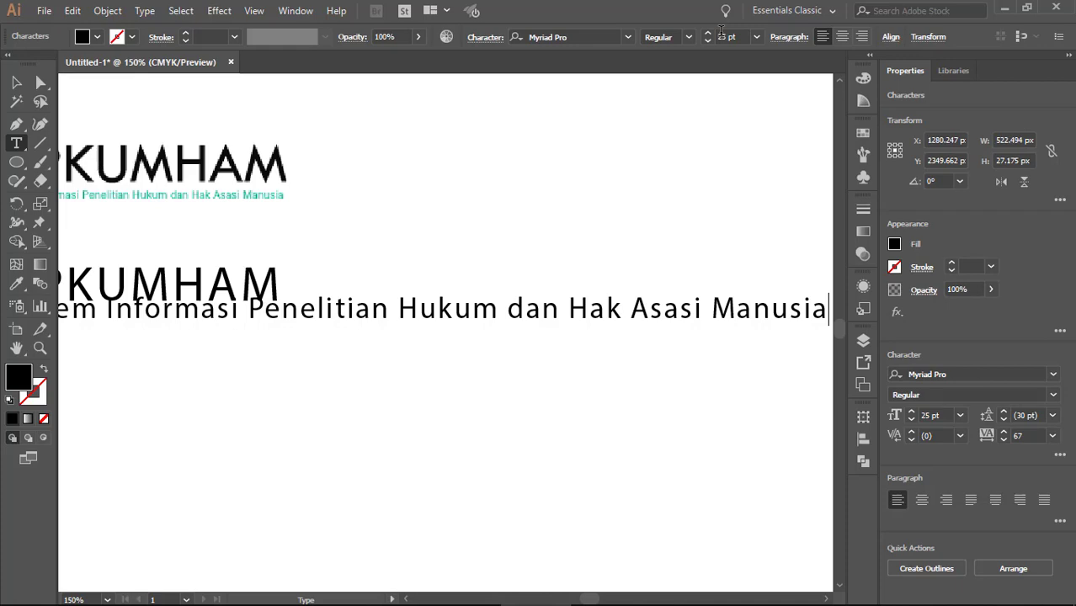
Reduce the font size of the whole tagline to 15 pt
key("ctrl+a")
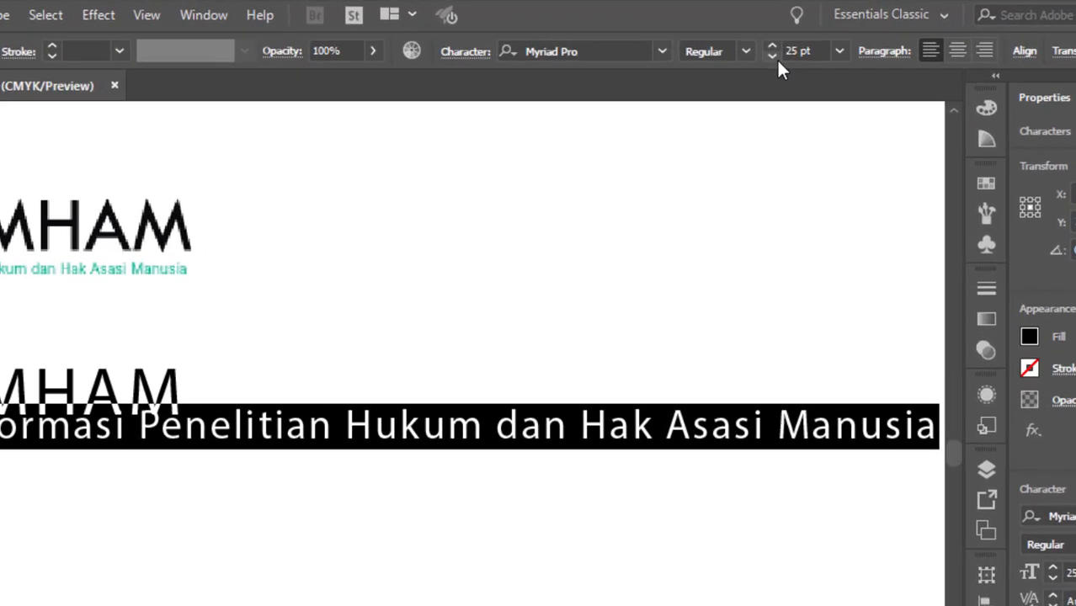
left_click(707, 40)
left_click(707, 40)
left_click(707, 41)
left_click(828, 72)
left_click(829, 72)
left_click(828, 73)
left_click(829, 72)
left_click(828, 72)
left_click(829, 72)
left_click(828, 73)
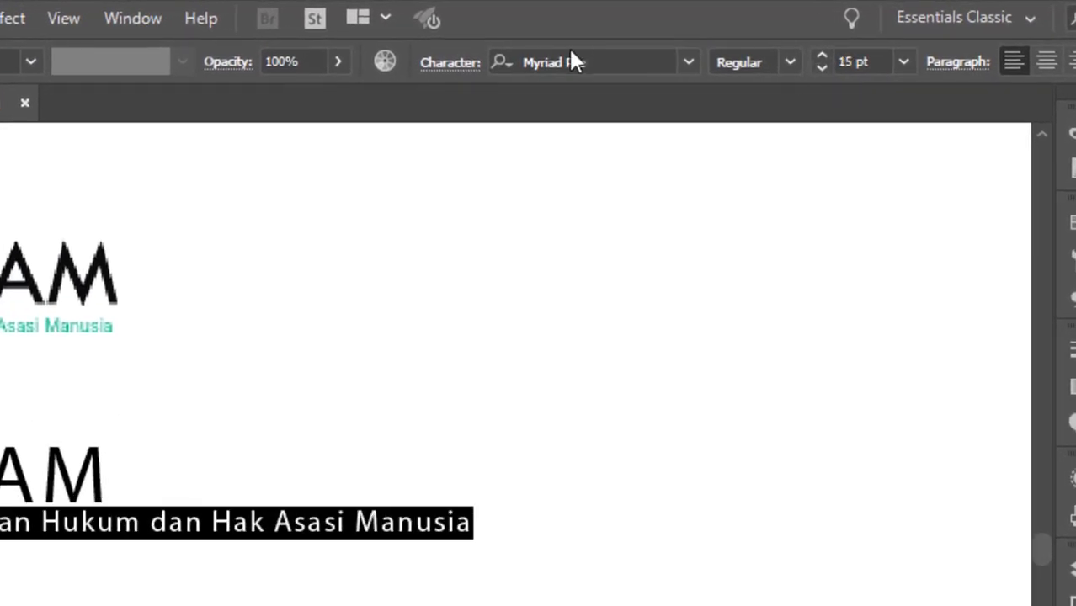
Set the tagline's tracking to 0 and finish editing it, keeping it selected as an object
left_click(450, 63)
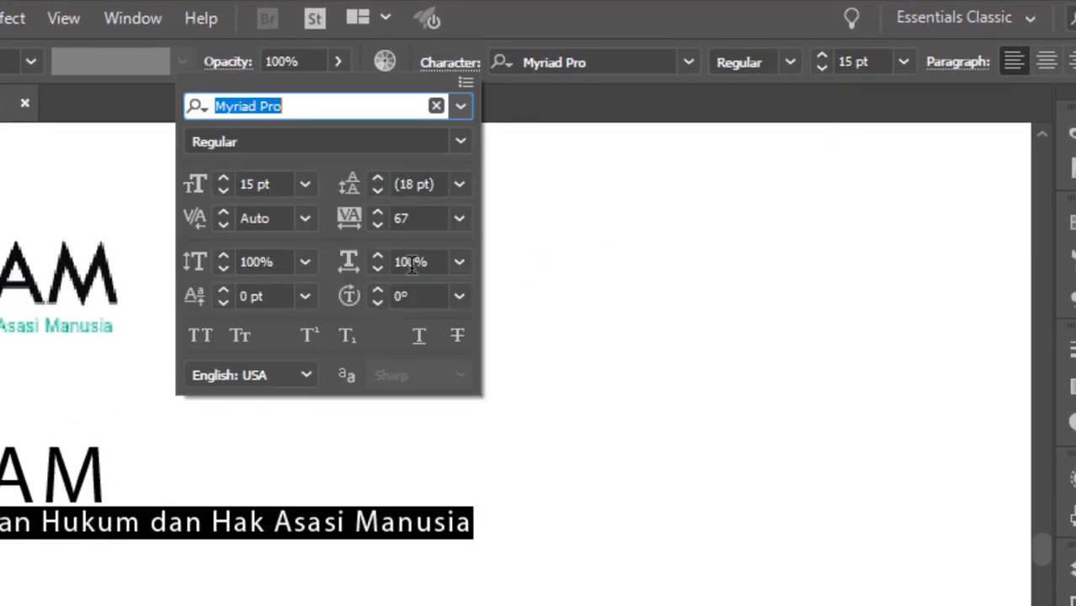
double_click(418, 218)
type("0")
key("Return")
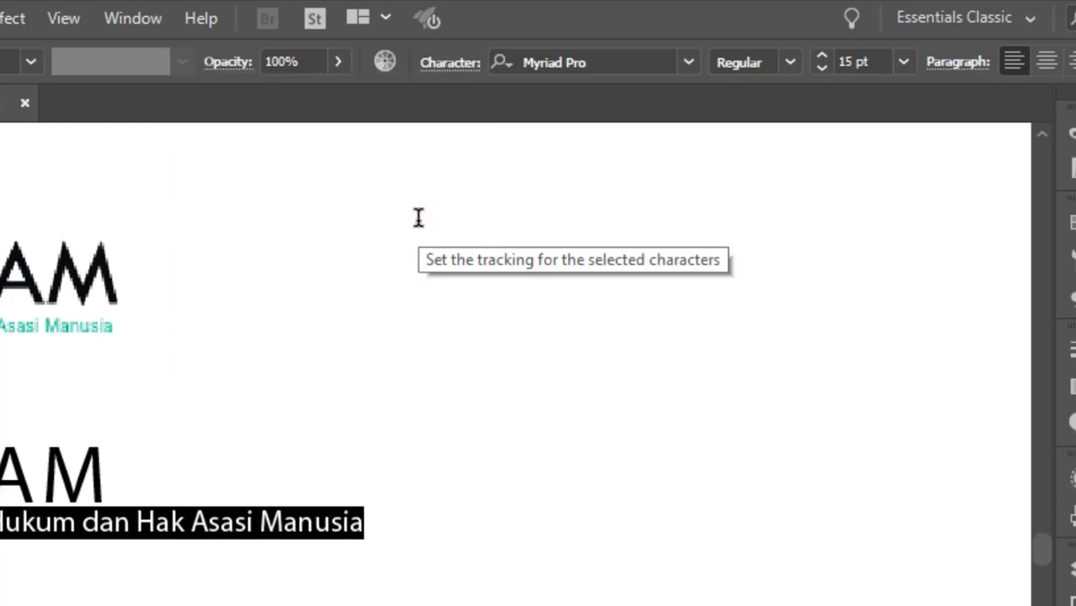
left_click(451, 62)
key("Escape")
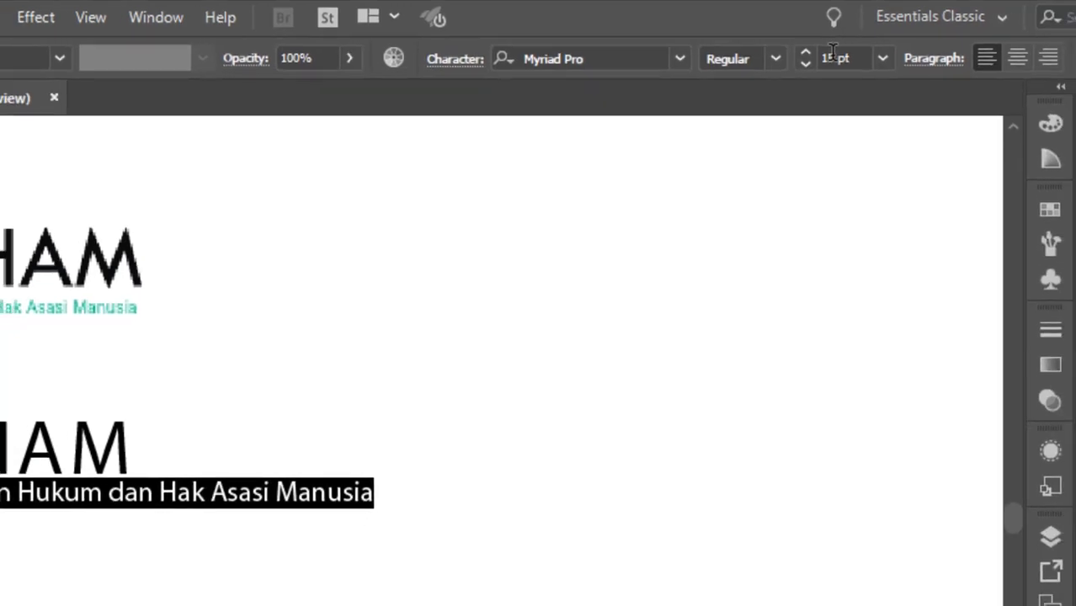
key("Escape")
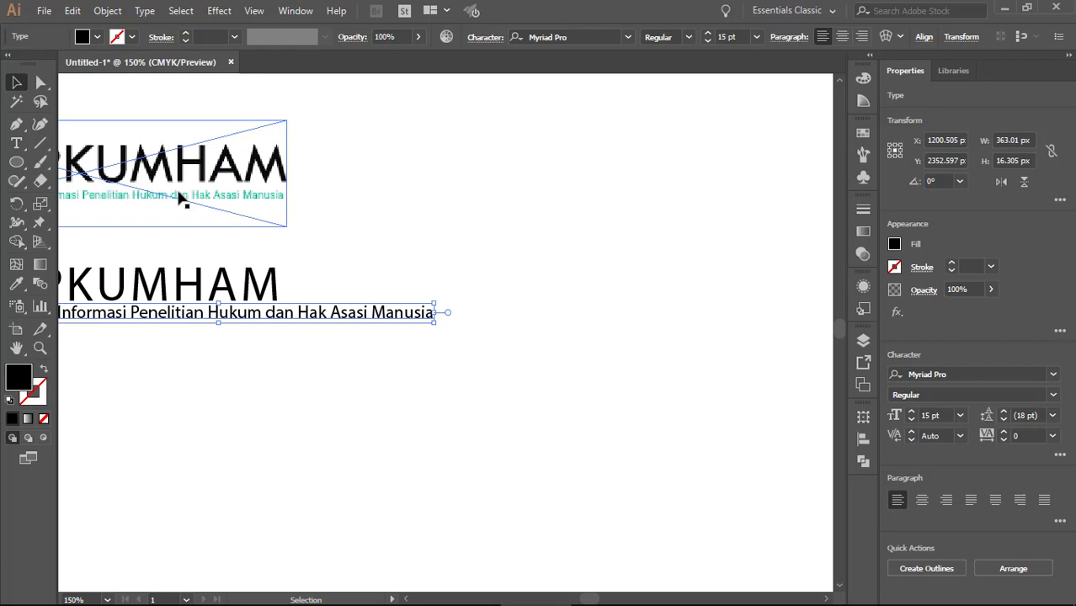
Set the tagline's font size to 10 pt and move it under SIPKUMHAM, aligned with the wordmark's first letter
key("ctrl+0")
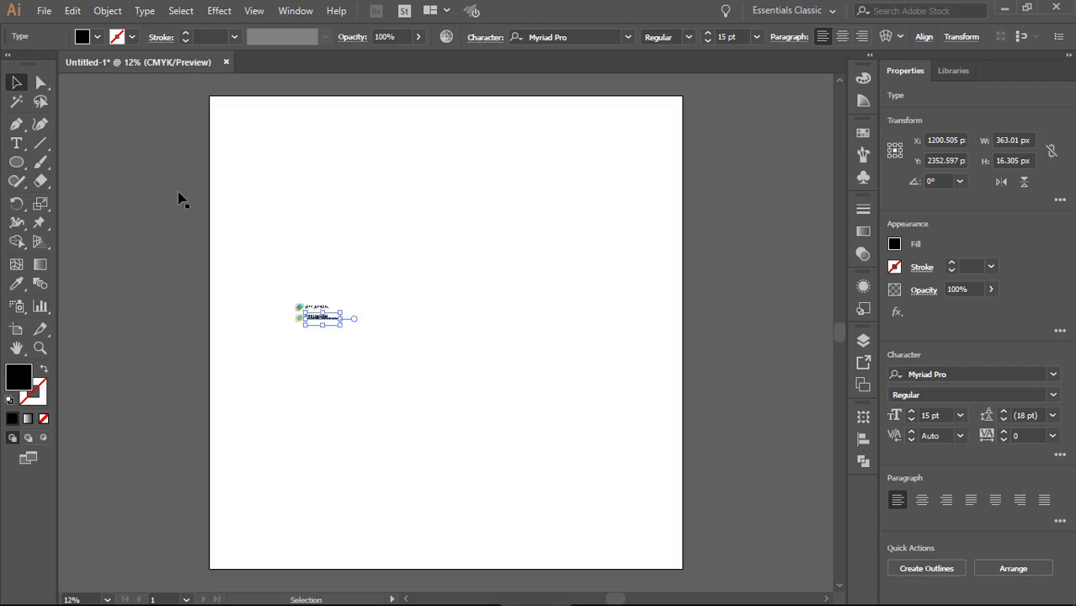
key("ctrl+shift+a")
key("ctrl+plus")
key("ctrl+plus")
key("ctrl+plus")
key("ctrl+plus")
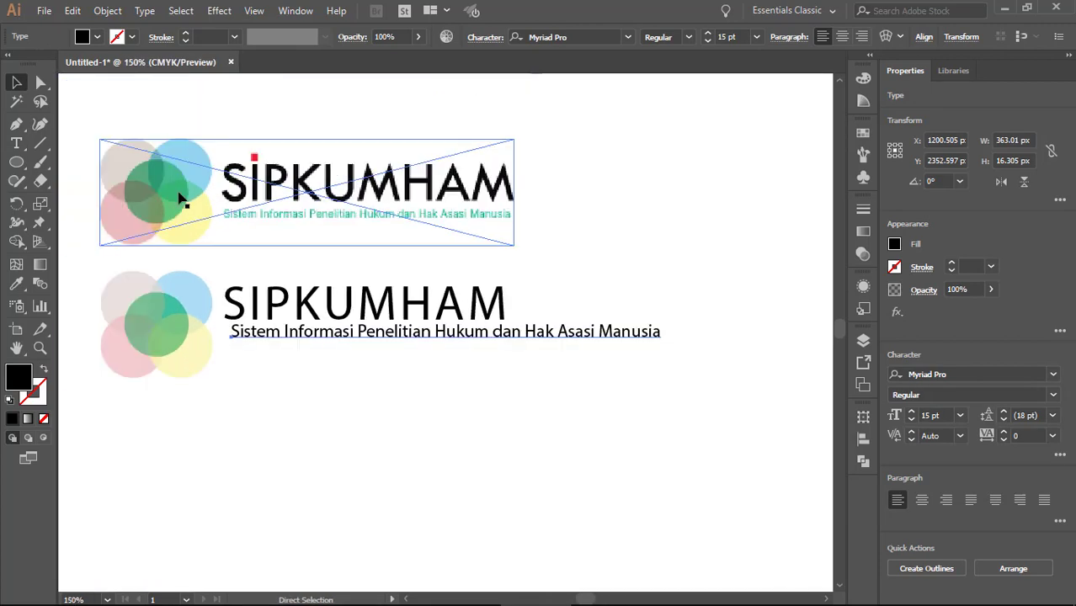
key("ctrl+z")
left_click(724, 36)
type("10")
key("Return")
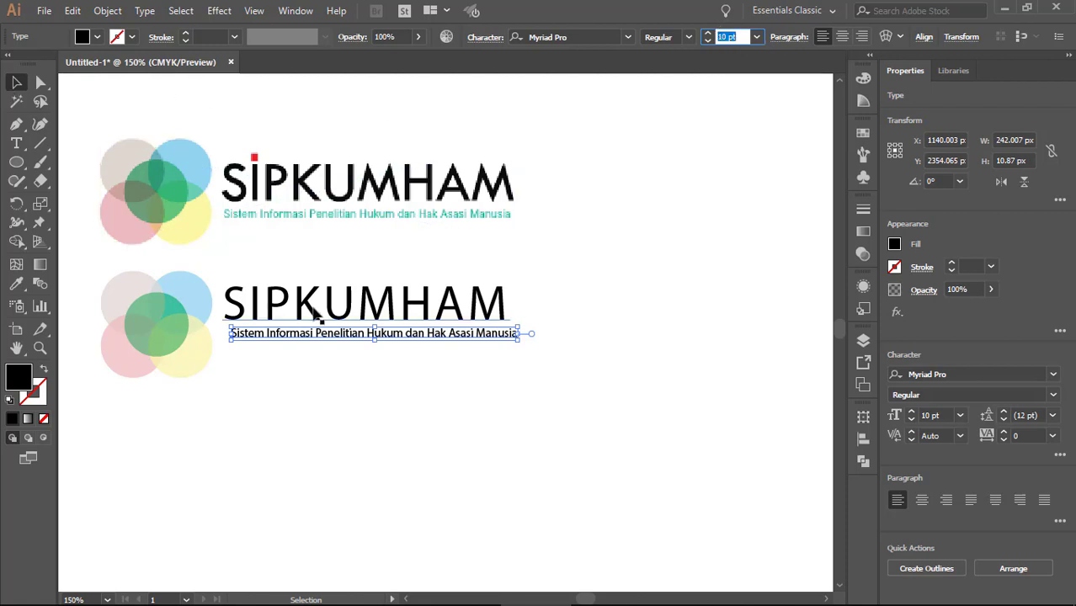
mouse_move(314, 333)
left_mouse_down()
mouse_move(337, 380)
mouse_move(307, 336)
mouse_move(319, 339)
left_mouse_up()
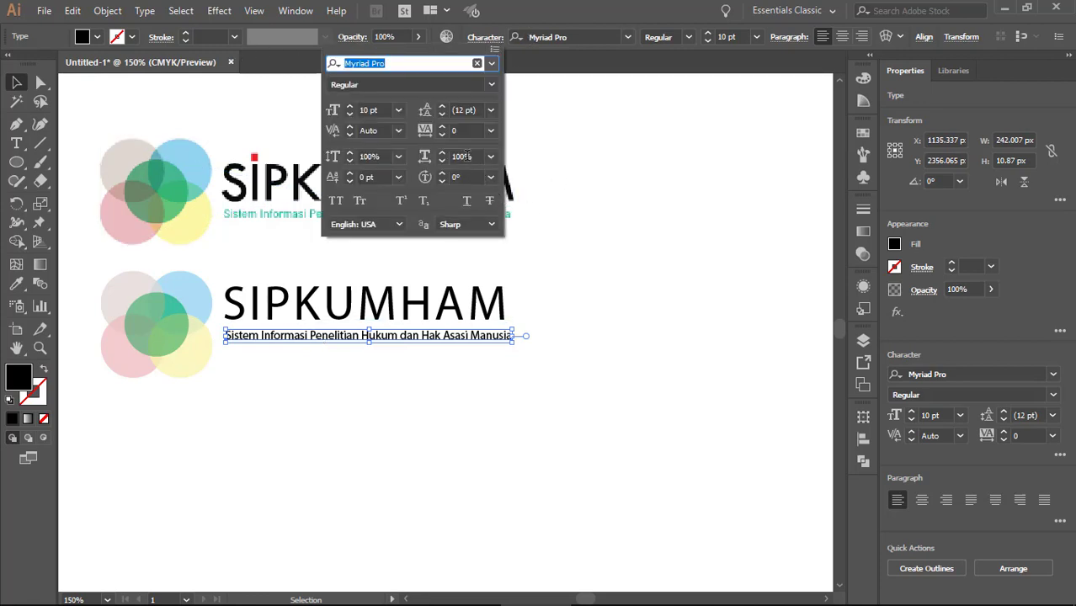
Set the tagline's tracking to -13 and deselect it
left_click(456, 130)
scroll(455, 129, "down", 6)
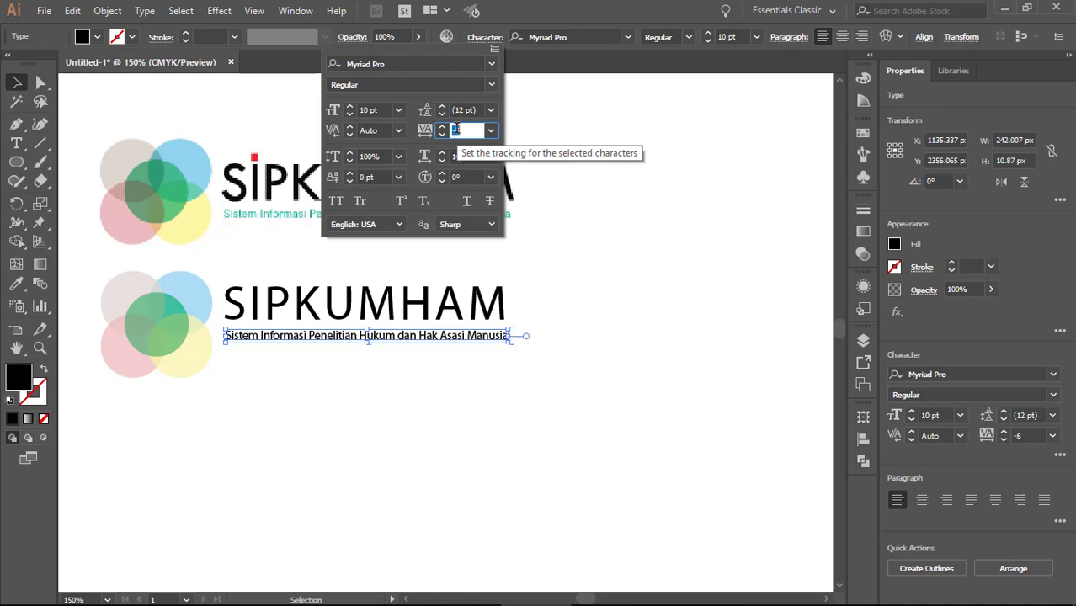
scroll(455, 129, "down", 6)
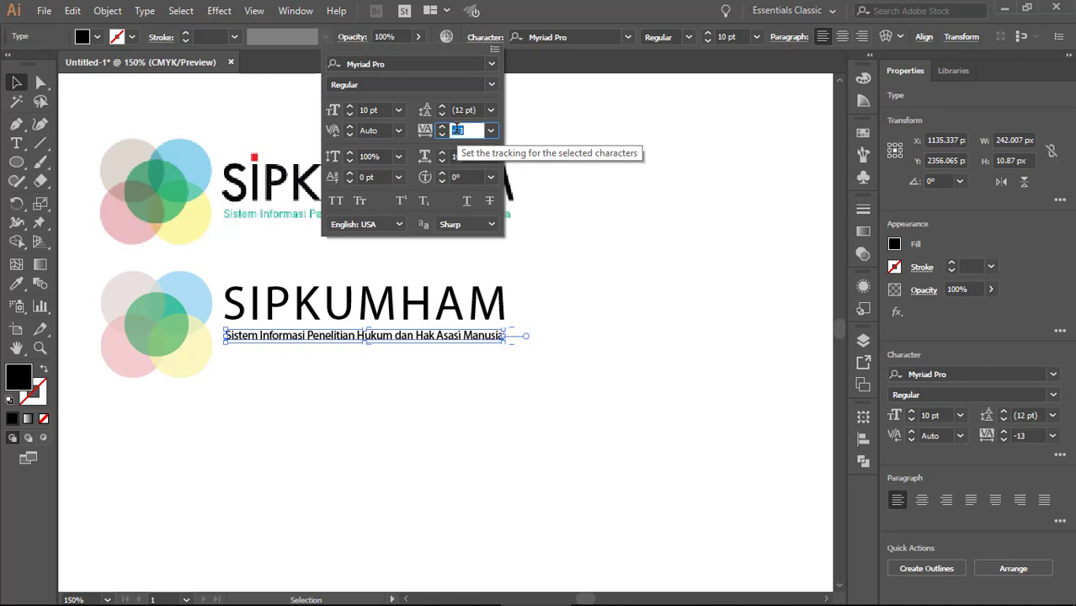
left_click(580, 241)
left_click(554, 257)
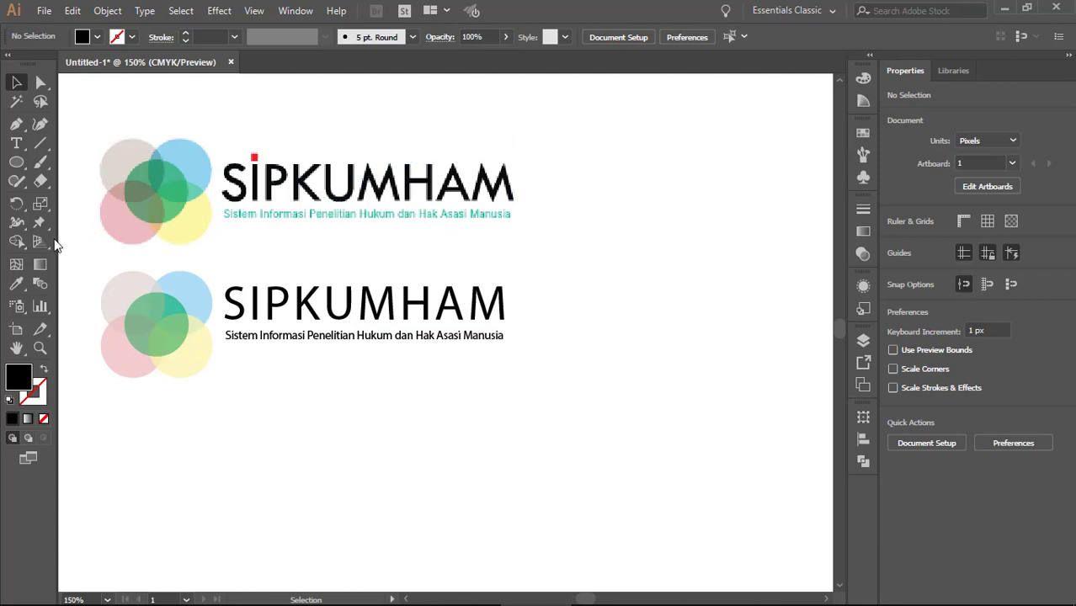
Draw a square of about 6.5 px over the red dot above the I in the reference image
left_click(16, 162)
left_click(50, 168)
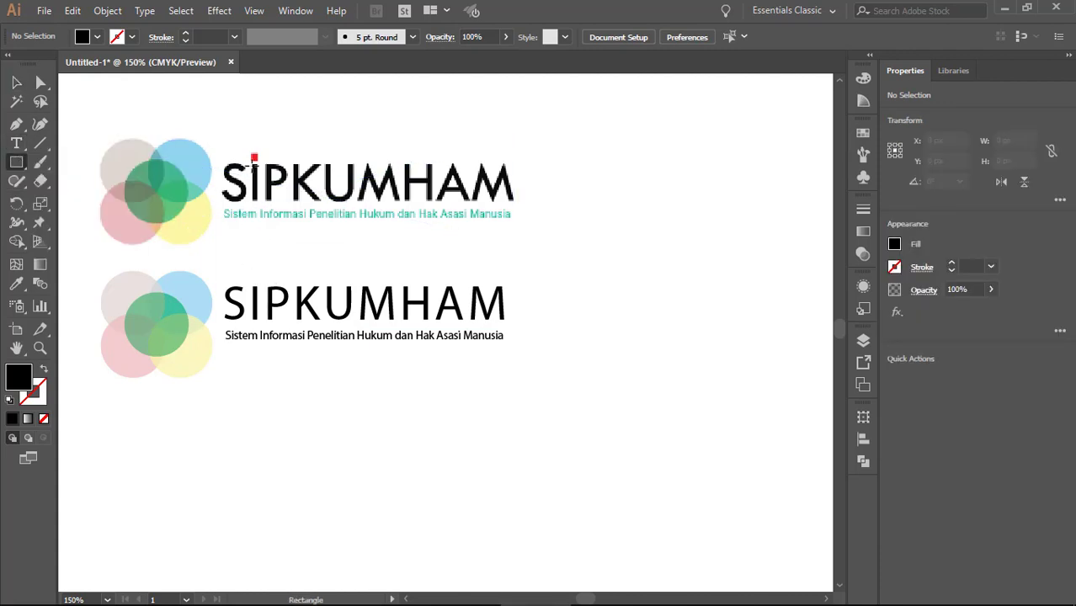
scroll(254, 160, "up", 3)
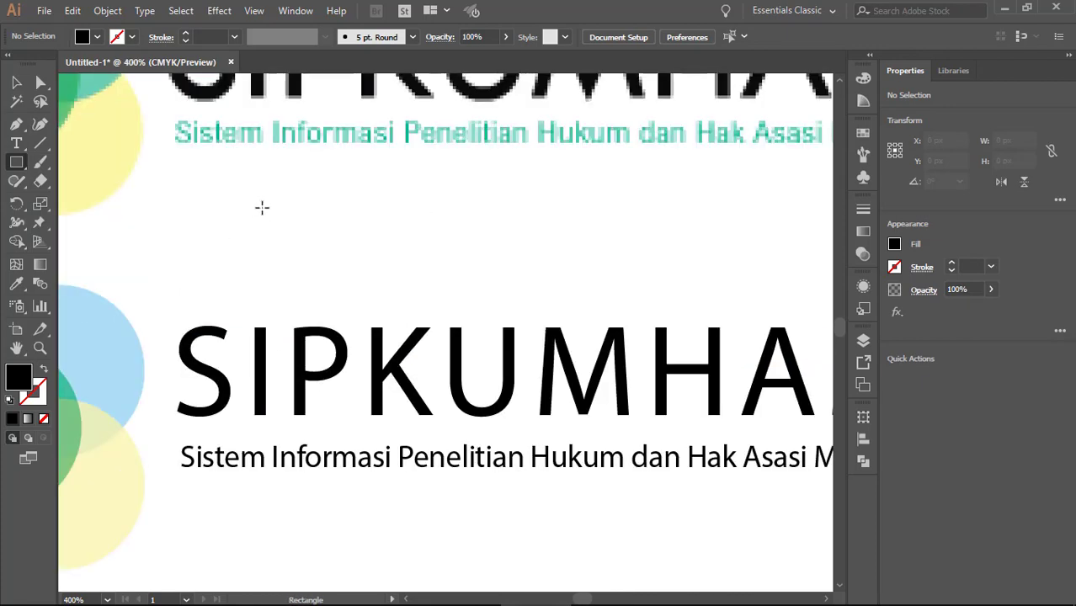
scroll(261, 207, "up", 3)
left_click_drag(250, 162, 268, 181)
key("v")
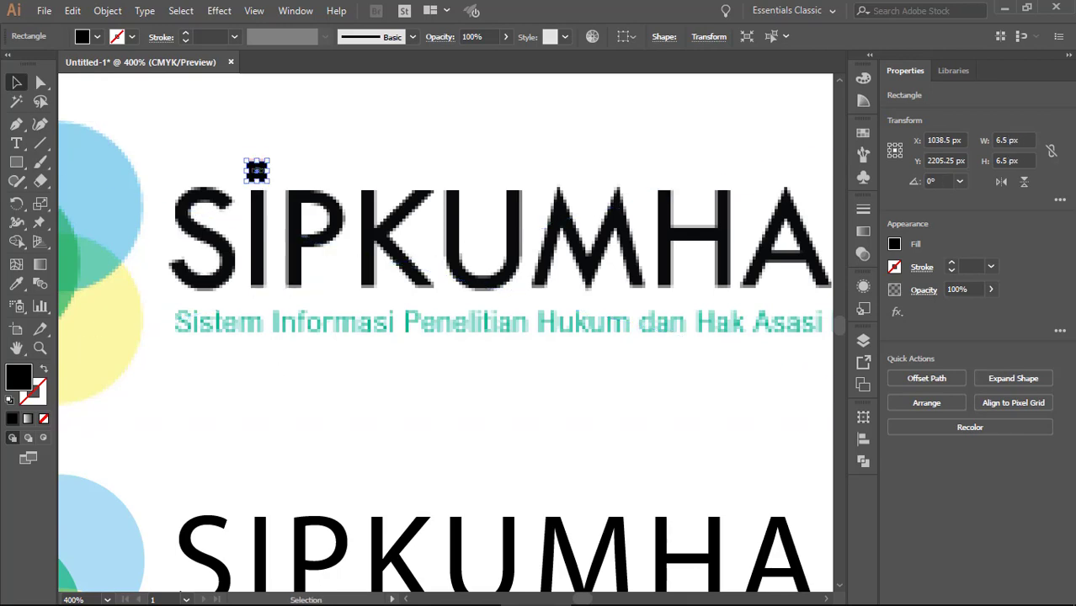
Move the small square above the I of the redrawn SIPKUMHAM wordmark
left_click_drag(257, 173, 264, 504)
key("Right")
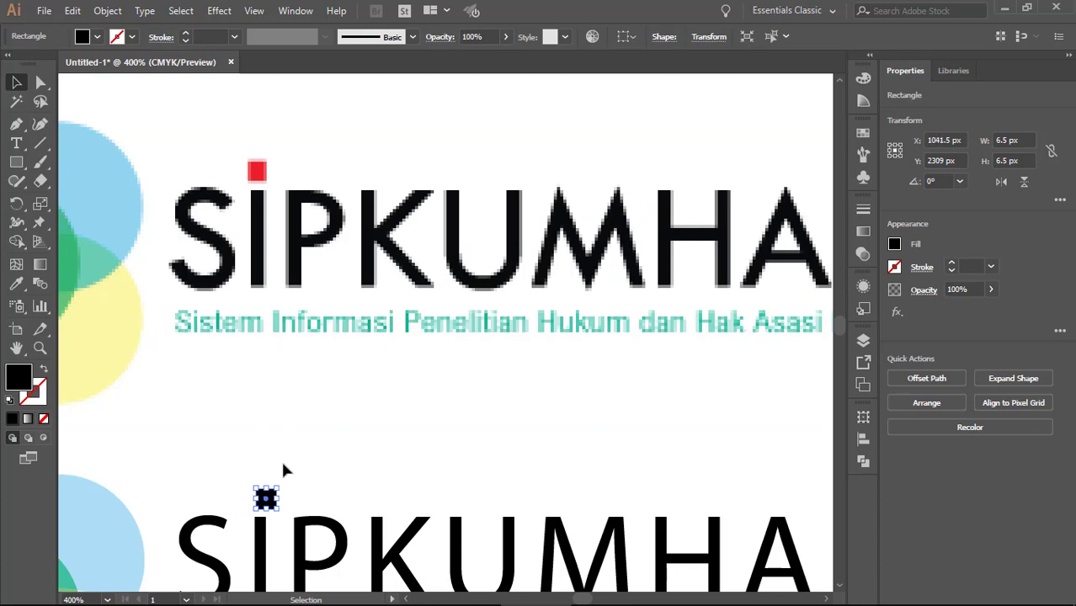
key("Left")
Fill the square with the red sampled from the reference's dot and nudge it 1 px left to sit over the I
key("i")
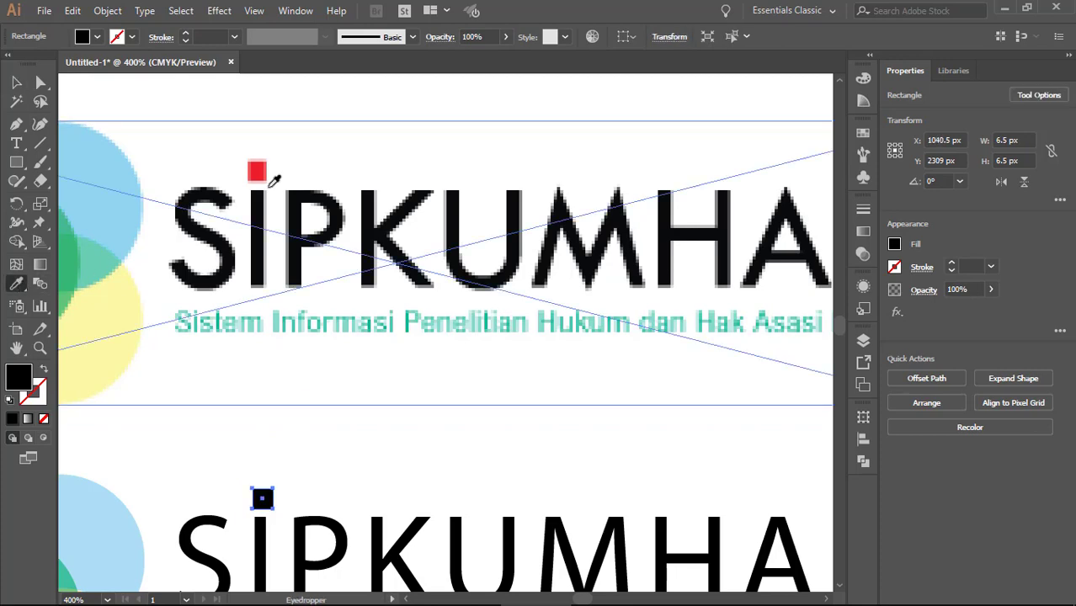
left_click(258, 174)
scroll(319, 235, "down", 3)
key("v")
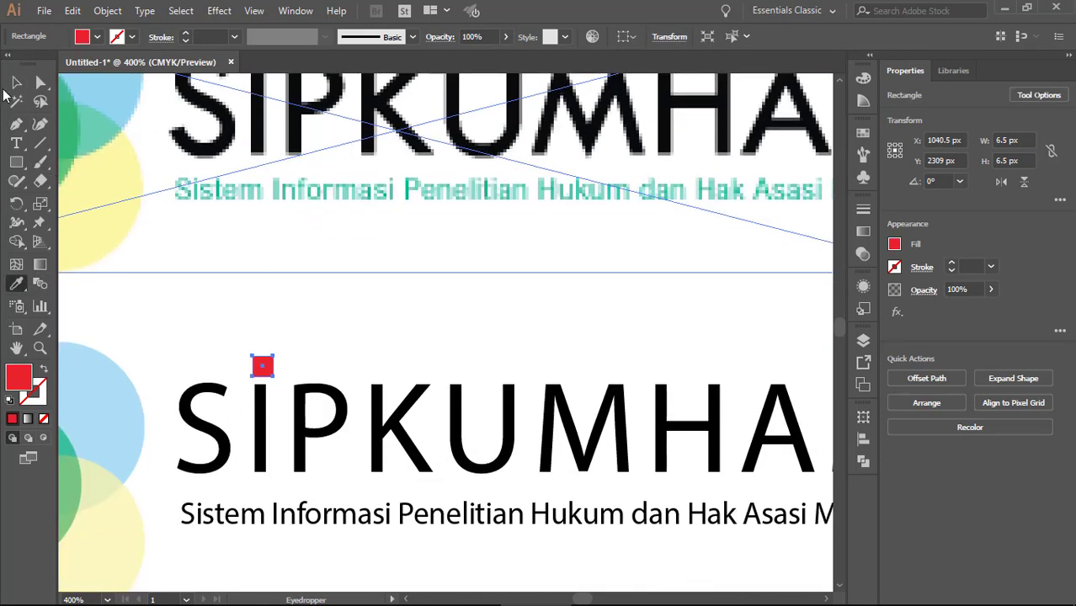
key("Left")
Colour the tagline with the teal green sampled from the reference tagline, and deselect it
key("a")
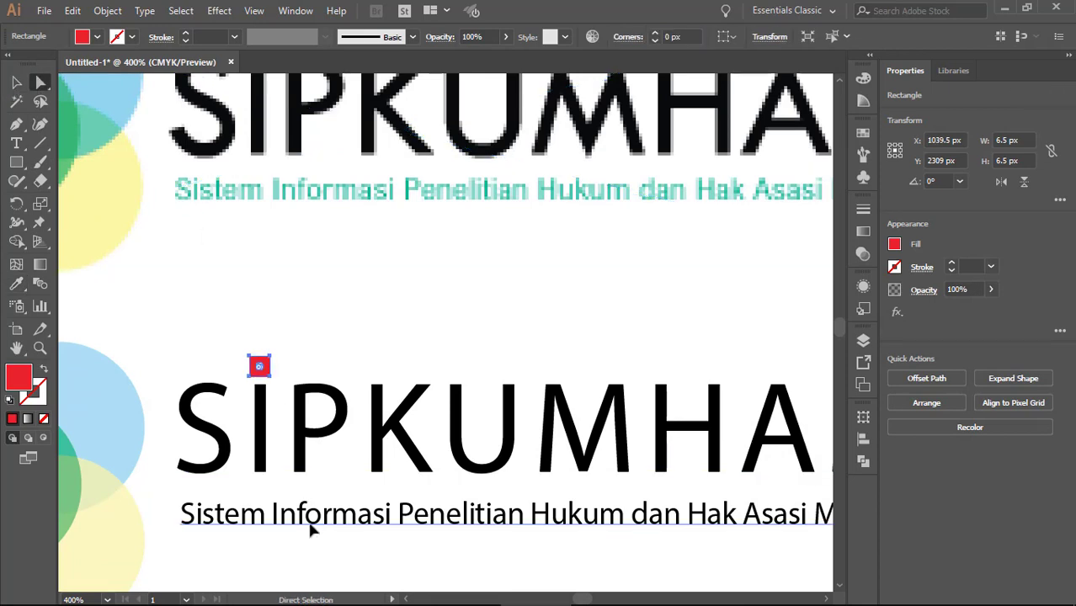
left_click(310, 527)
left_click(16, 283)
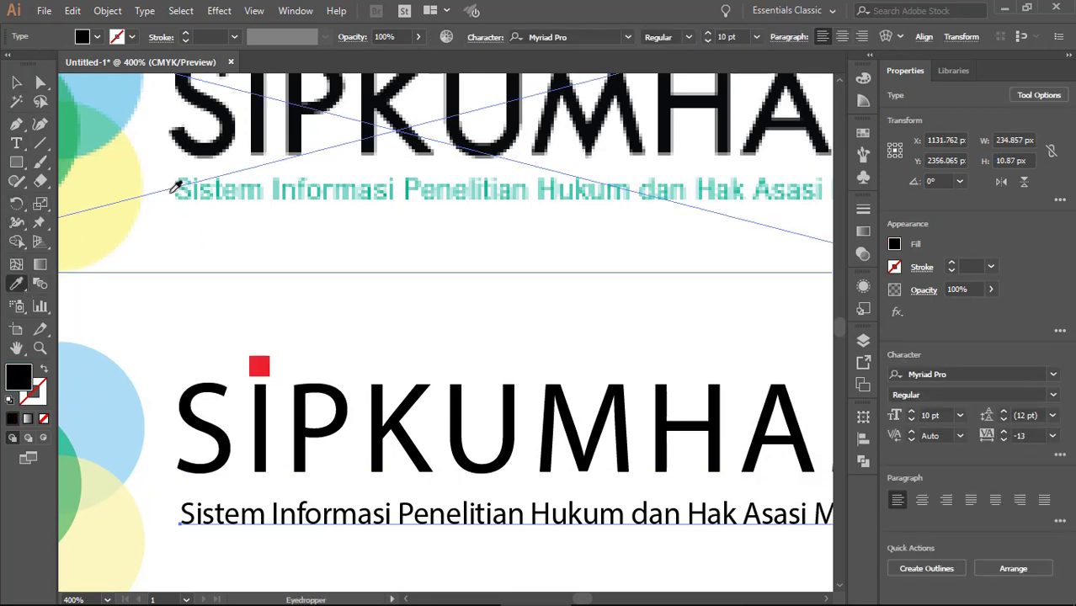
left_click(204, 187)
left_click(203, 185)
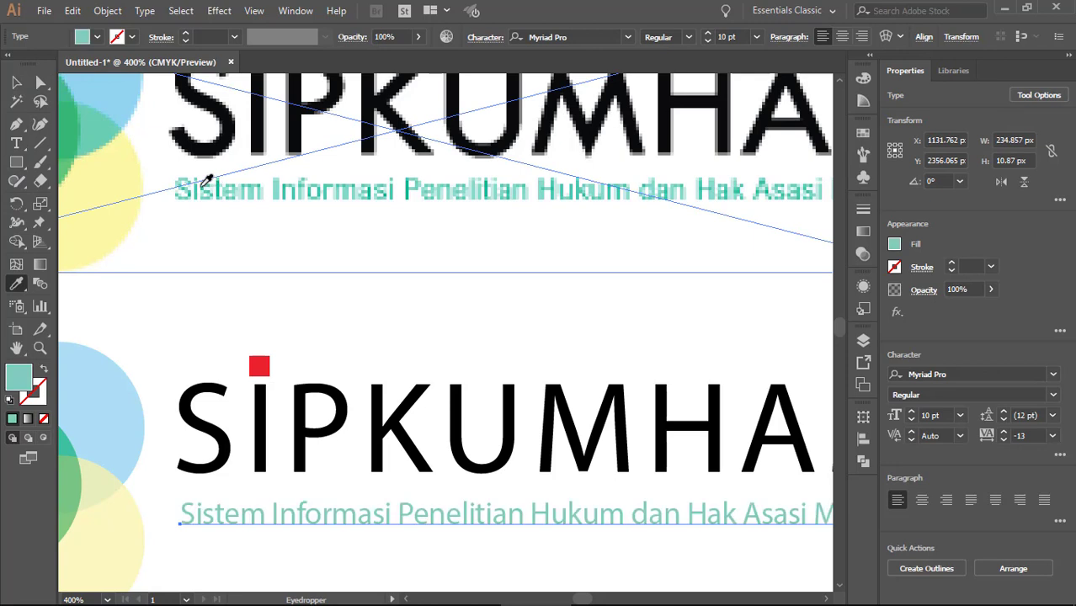
left_click(290, 181)
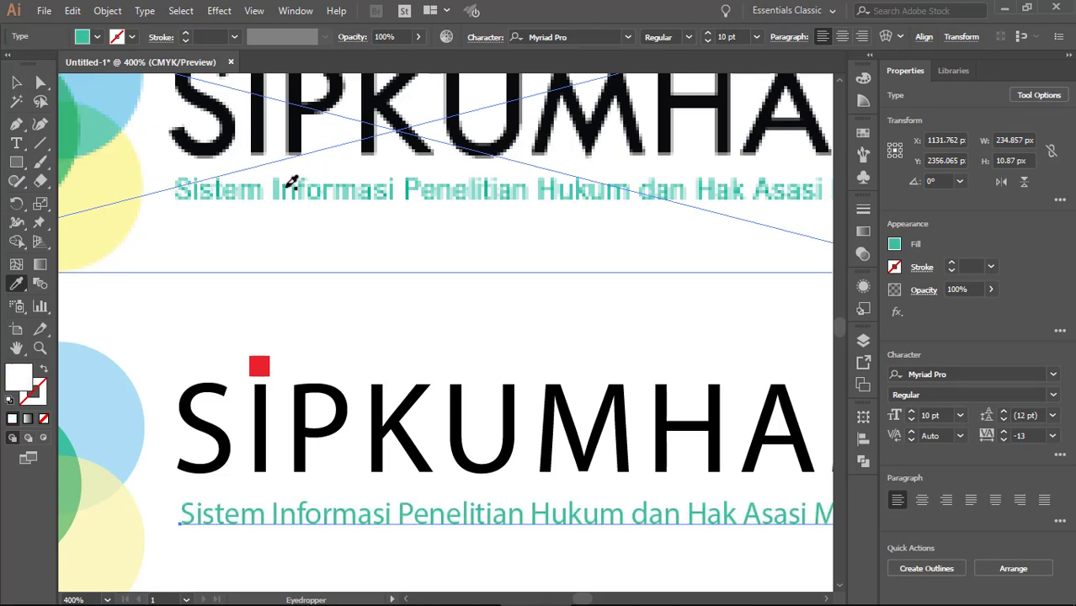
left_click(291, 181)
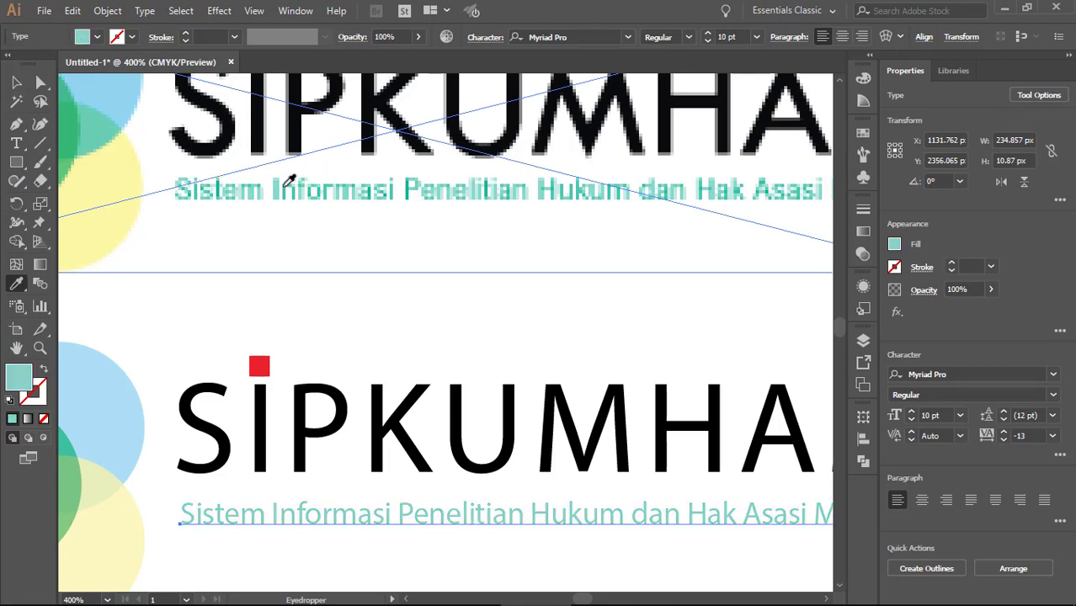
key("v")
key("ctrl+minus")
key("ctrl+minus")
key("ctrl+minus")
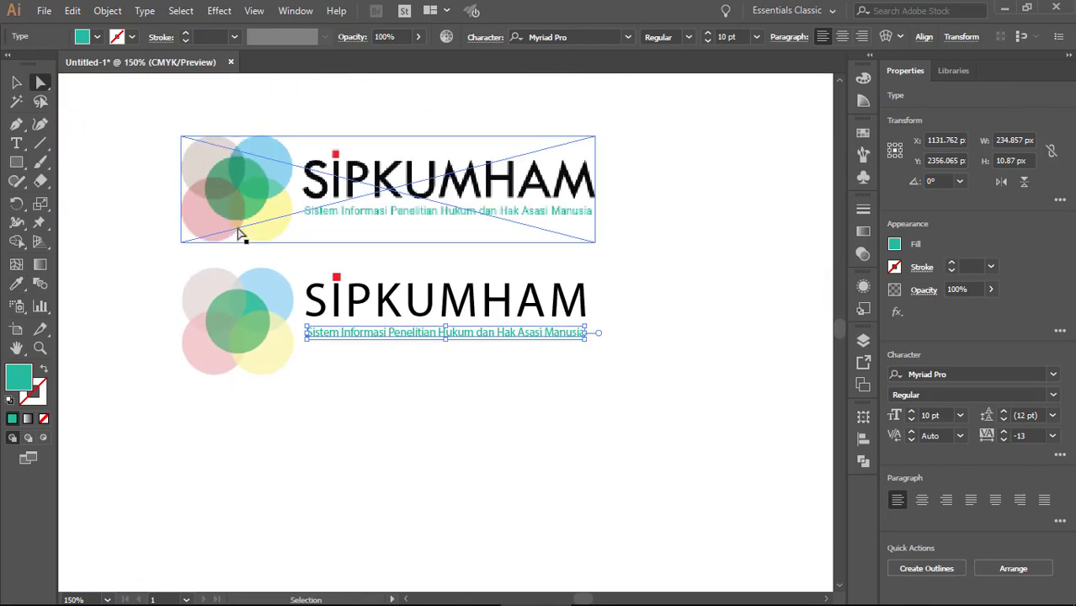
key("ctrl+shift+a")
Group the redrawn wordmark, its red square and the tagline
key("F7")
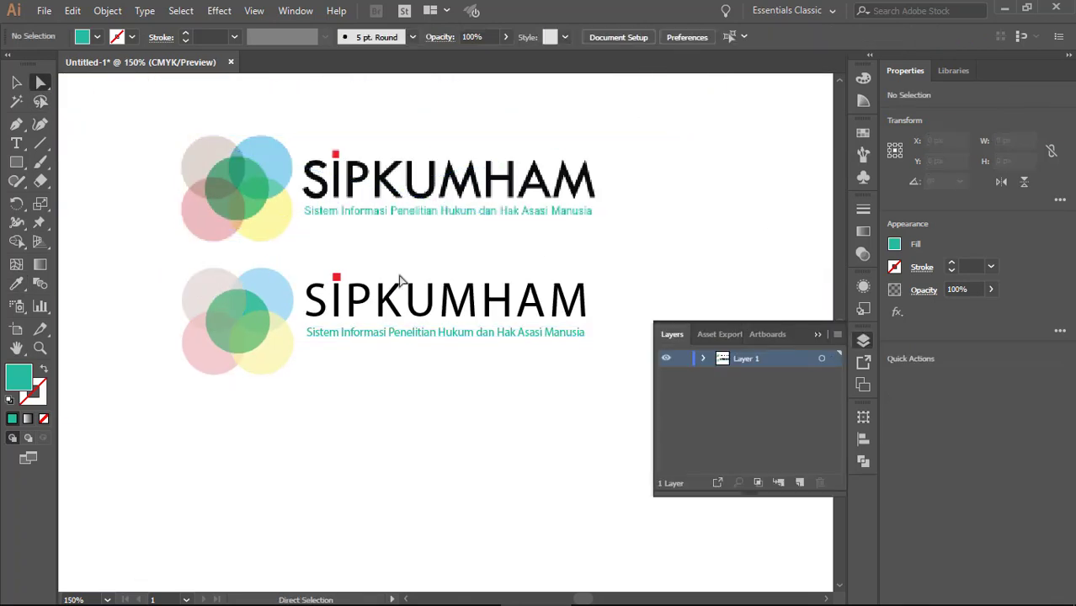
left_click_drag(644, 259, 303, 377)
right_click(393, 335)
left_click(432, 428)
key("v")
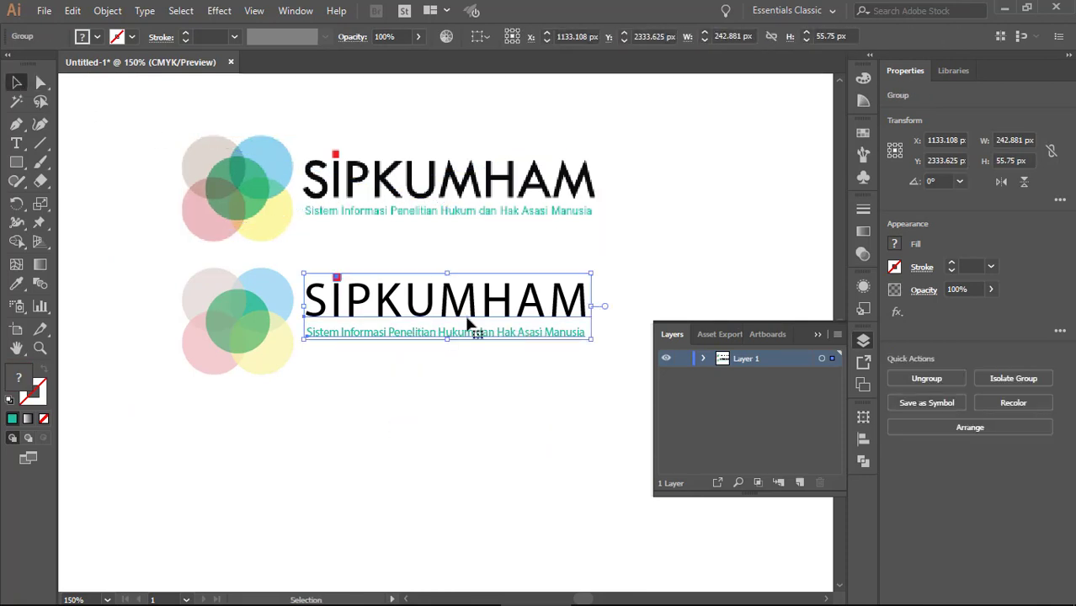
Nudge the text group down about 12 px beside the circles
key("Down")
key("Down")
key("Down")
key("Down")
key("Down")
key("Down")
key("Down")
key("Down")
key("Down")
key("Down")
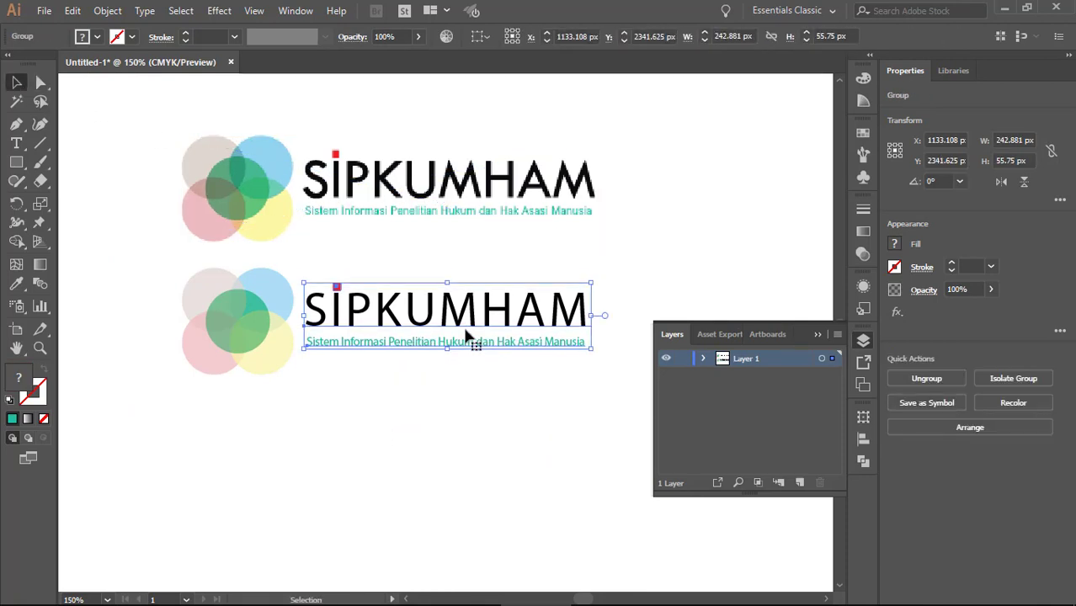
key("Down")
key("Down")
Group the five overlapping circles
left_click_drag(157, 262, 252, 335)
right_click(253, 335)
left_click(290, 118)
Shift the text group slightly further down to a Y position of 2347.667 px, centred beside the circles
left_click_drag(671, 278, 355, 367)
mouse_move(367, 328)
left_mouse_down()
mouse_move(384, 310)
mouse_move(367, 333)
left_mouse_up()
left_click(653, 267)
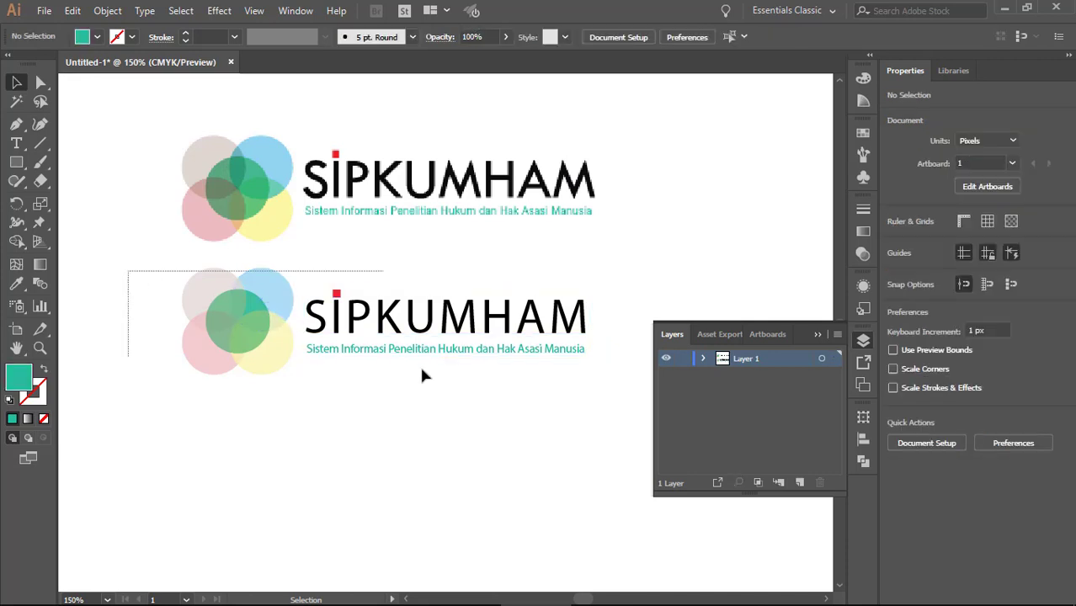
left_click_drag(423, 376, 597, 383)
left_click(569, 233)
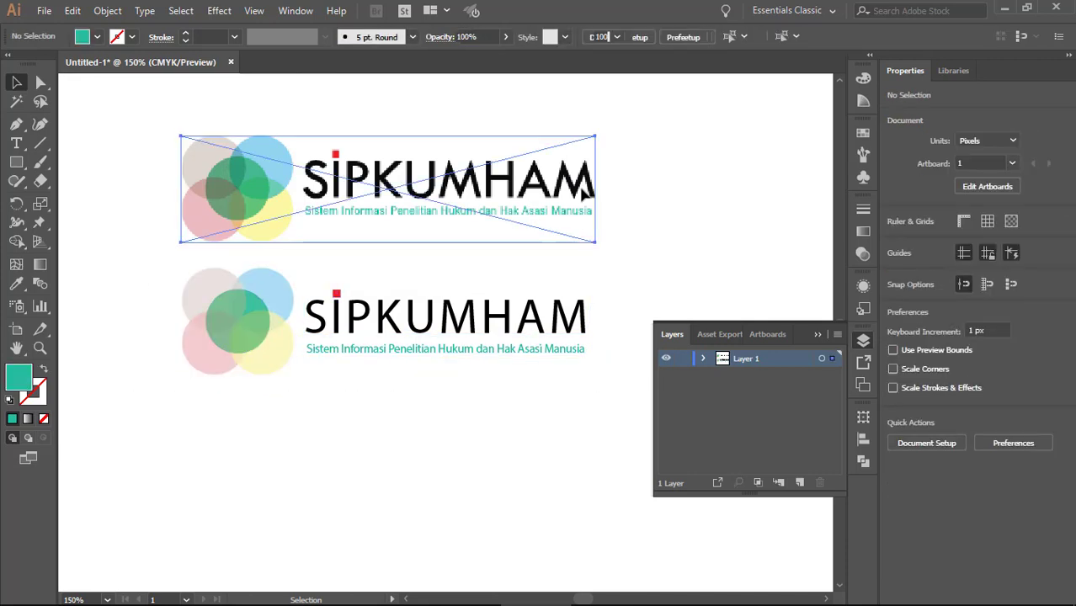
left_click(338, 300)
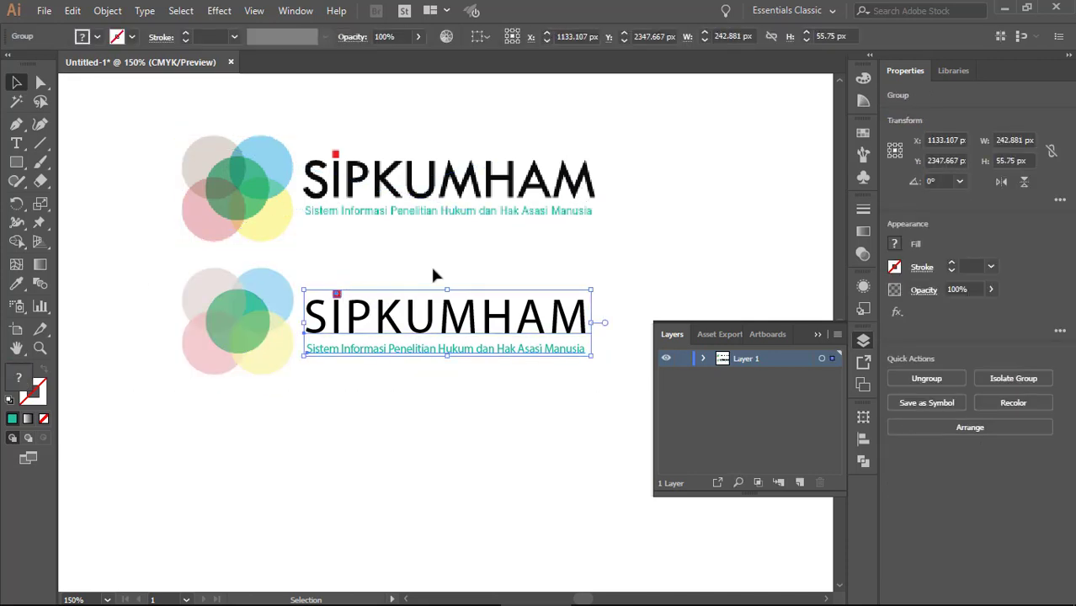
Delete the reference logo image above the redrawn artwork
left_click(588, 258)
left_click(206, 240)
key("Delete")
Group the circles and the text group into a single logo
left_click_drag(123, 262, 595, 416)
right_click(497, 321)
left_click(539, 419)
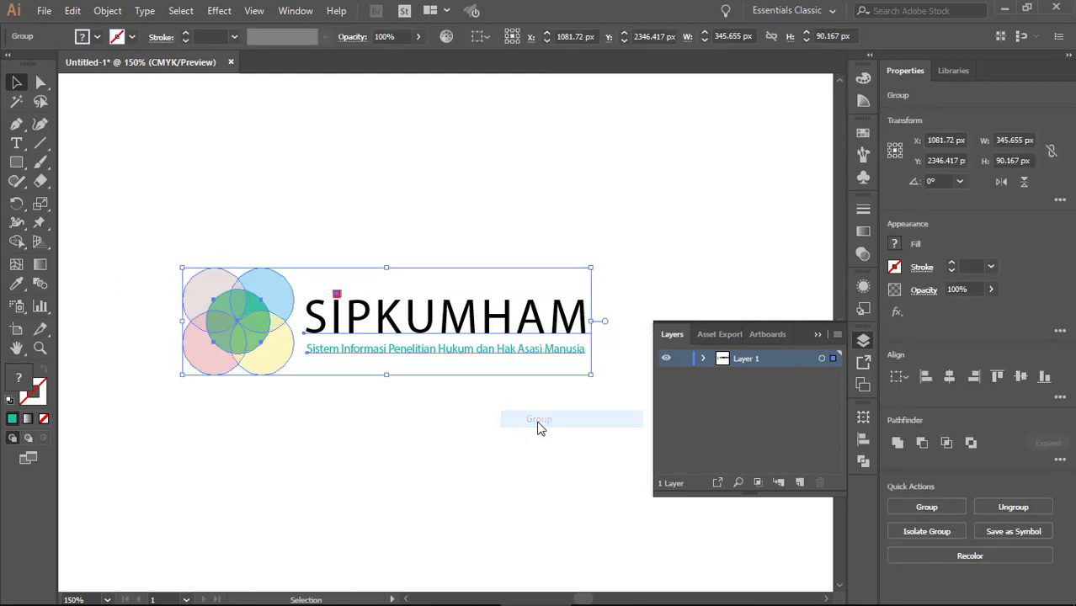
Enlarge the grouped logo proportionally to about 3941 × 1028 px so it spans most of the artboard's width, and deselect it
key("ctrl+minus")
key("ctrl+minus")
key("ctrl+minus")
key("ctrl+minus")
key("ctrl+minus")
key("ctrl+minus")
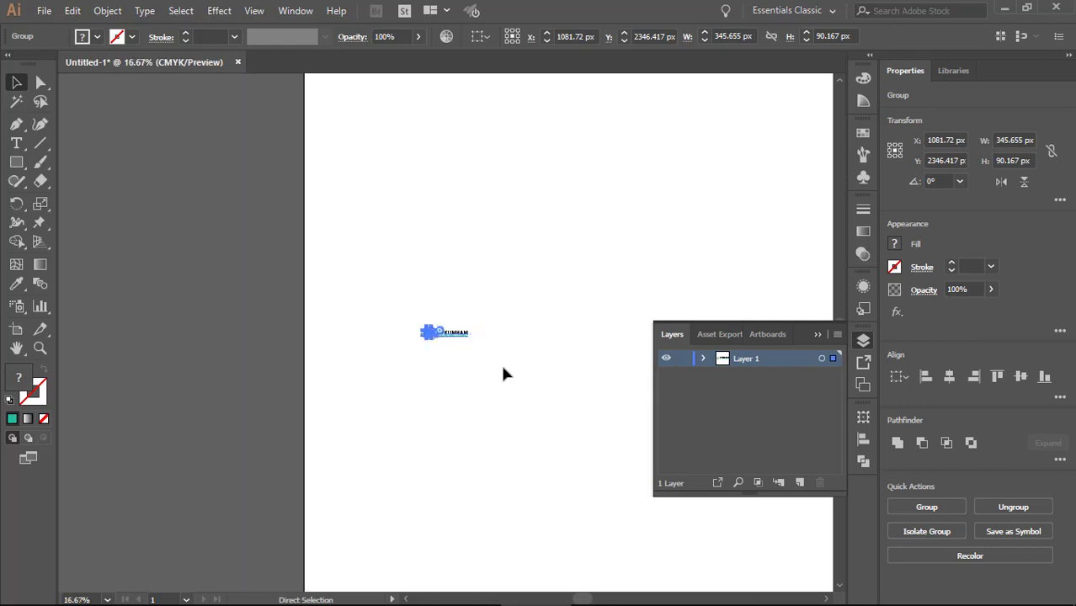
left_click(817, 336)
scroll(665, 281, "down", 3)
scroll(632, 277, "right", 3)
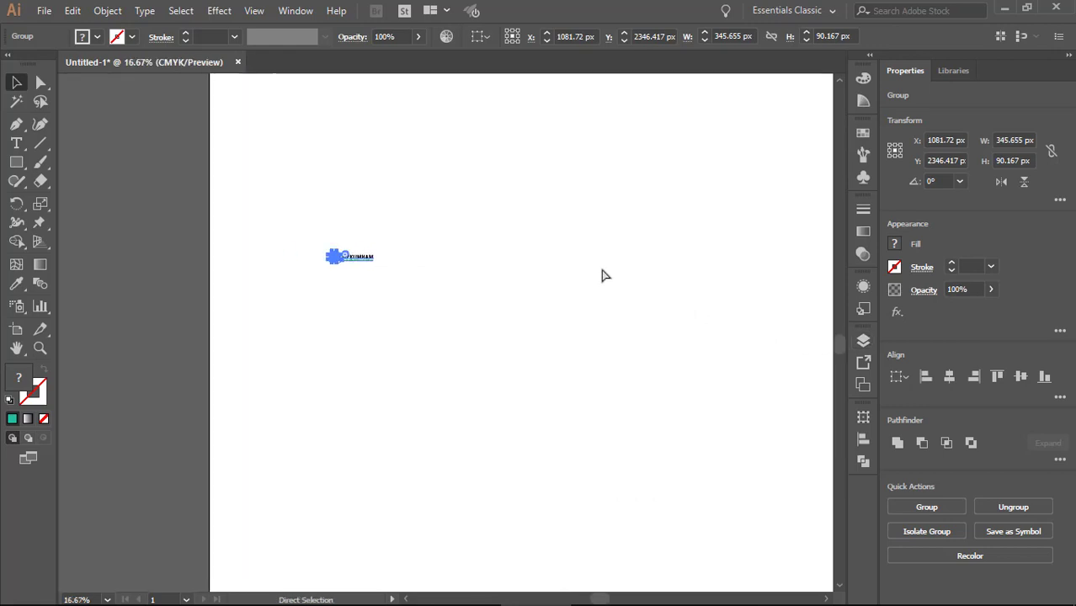
left_click_drag(374, 245, 760, 141)
scroll(745, 240, "down", 1)
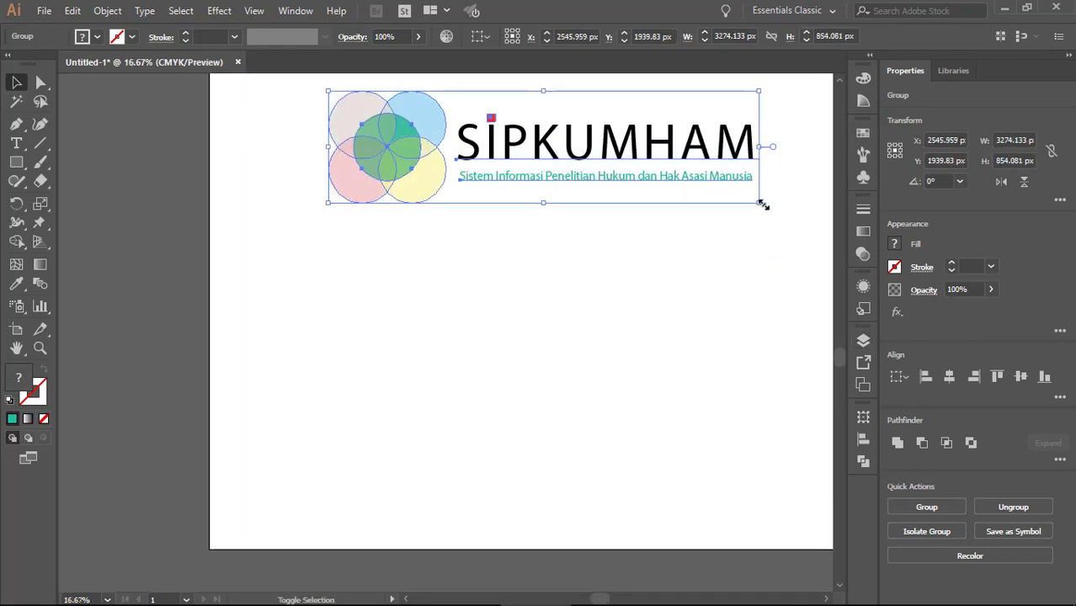
left_click_drag(763, 204, 804, 214)
scroll(795, 261, "up", 2)
scroll(721, 300, "right", 2)
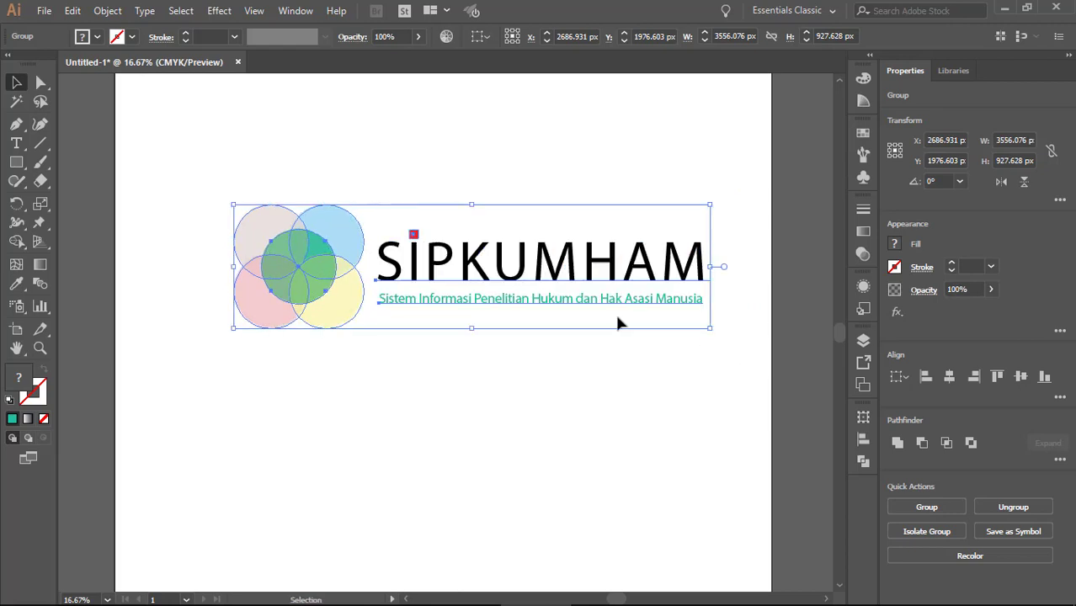
left_click_drag(233, 327, 192, 360)
left_click(516, 138)
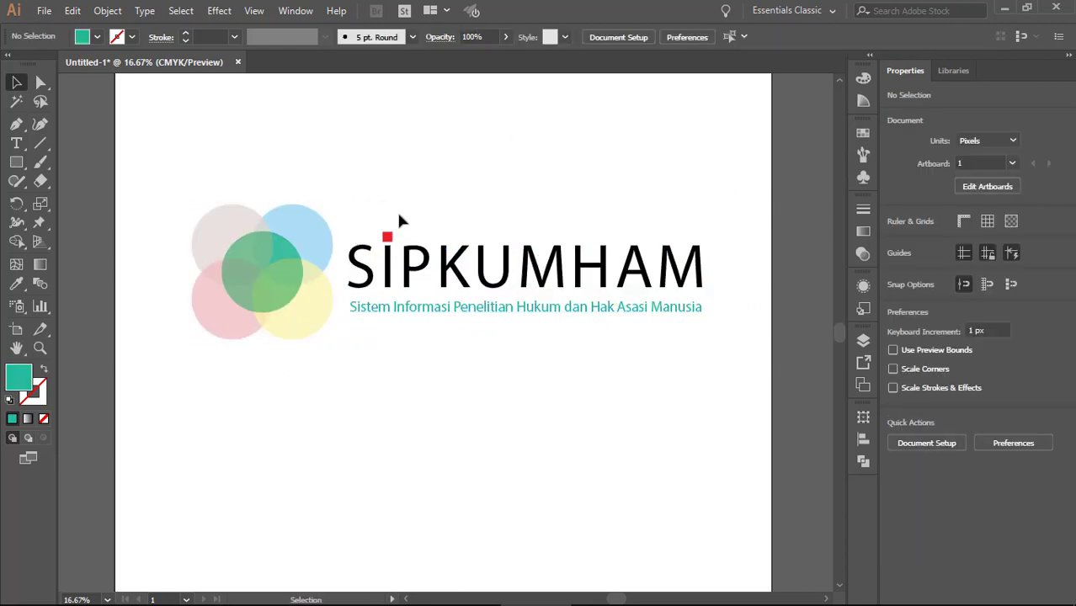
Select only the red square inside the logo group and nudge it 1 px right to centre it over the I
key("ctrl+equal")
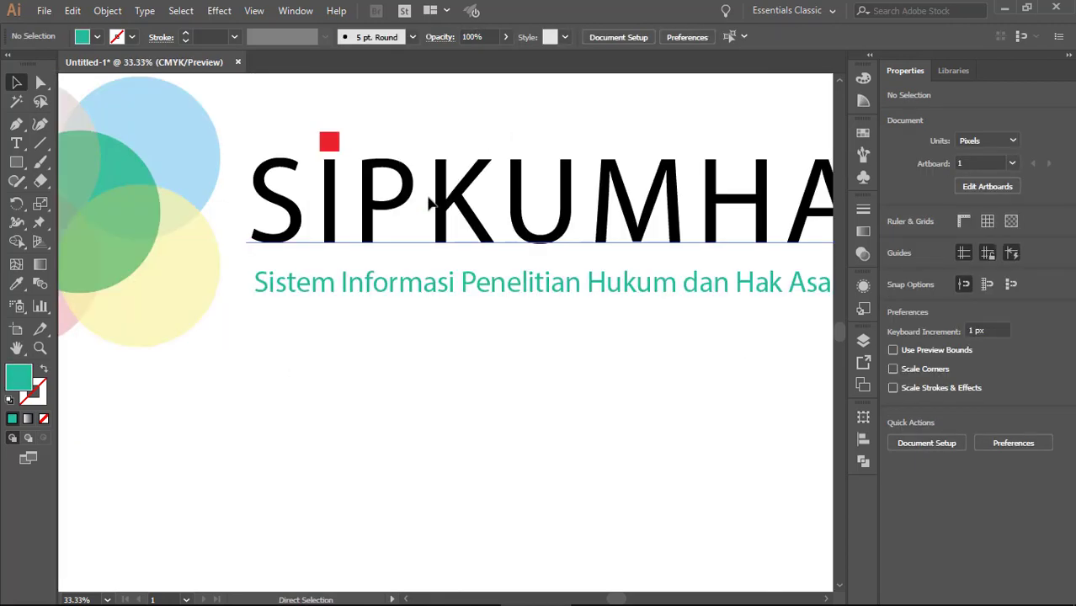
left_click(329, 143, "ctrl")
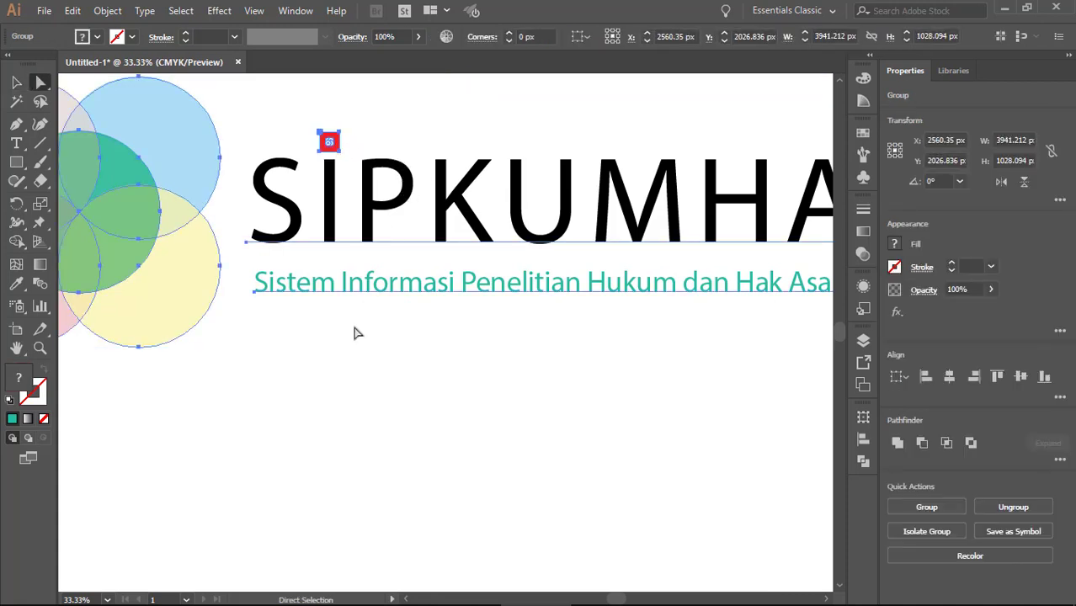
left_click(339, 304)
key("ctrl+equal")
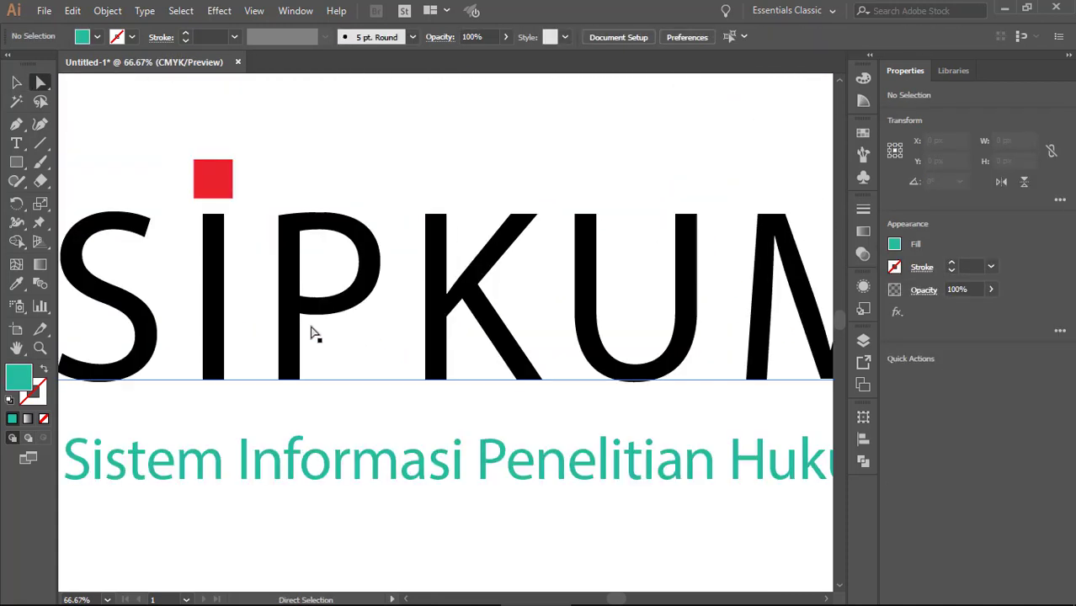
scroll(257, 233, "left", 1)
left_click(233, 178)
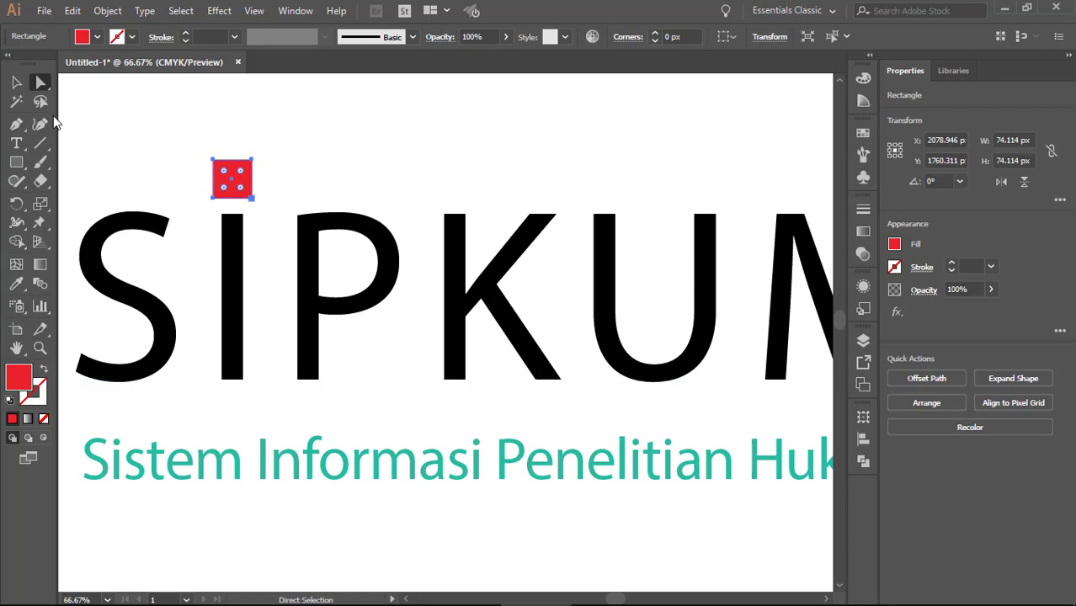
left_click(16, 82)
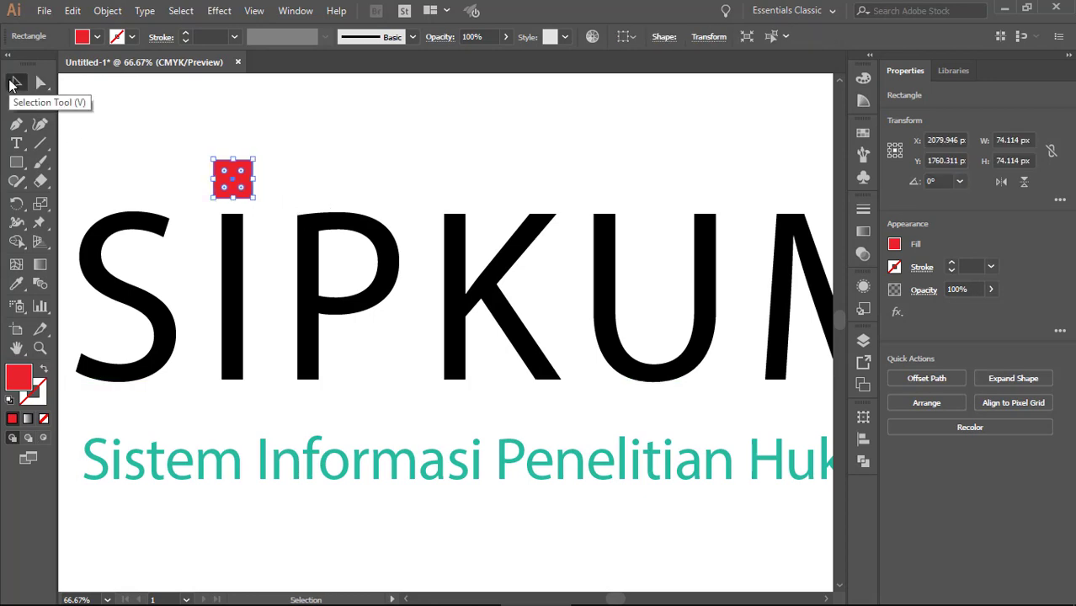
mouse_move(234, 184)
left_mouse_down()
mouse_move(231, 225)
mouse_move(233, 174)
left_mouse_up()
Select the entire logo artwork, group it again and bring it back into full view
key("ctrl+a")
key("ctrl+g")
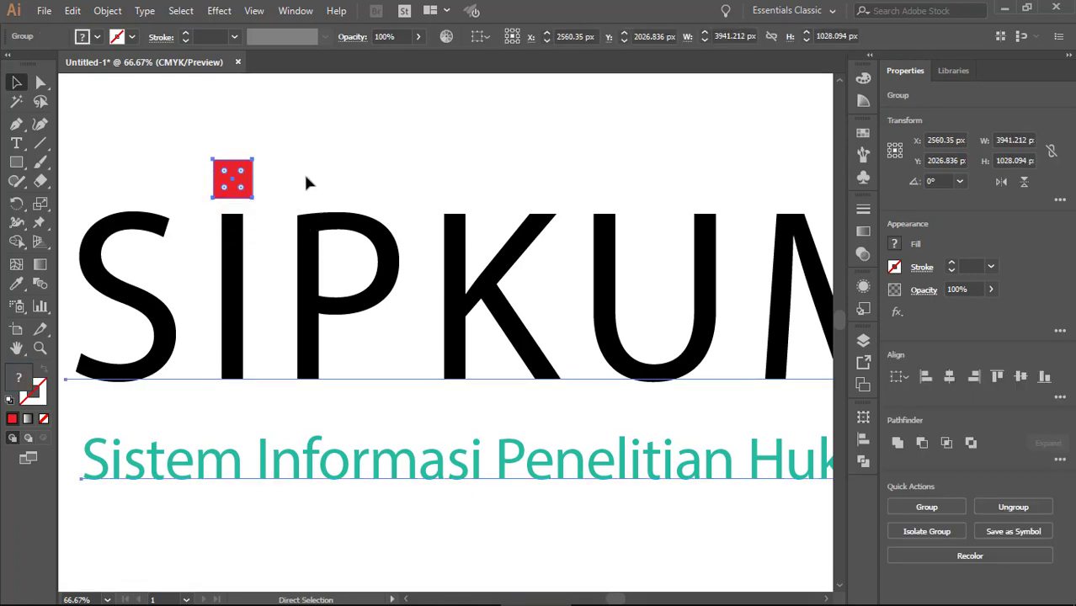
key("ctrl+minus")
key("ctrl+minus")
key("ctrl+minus")
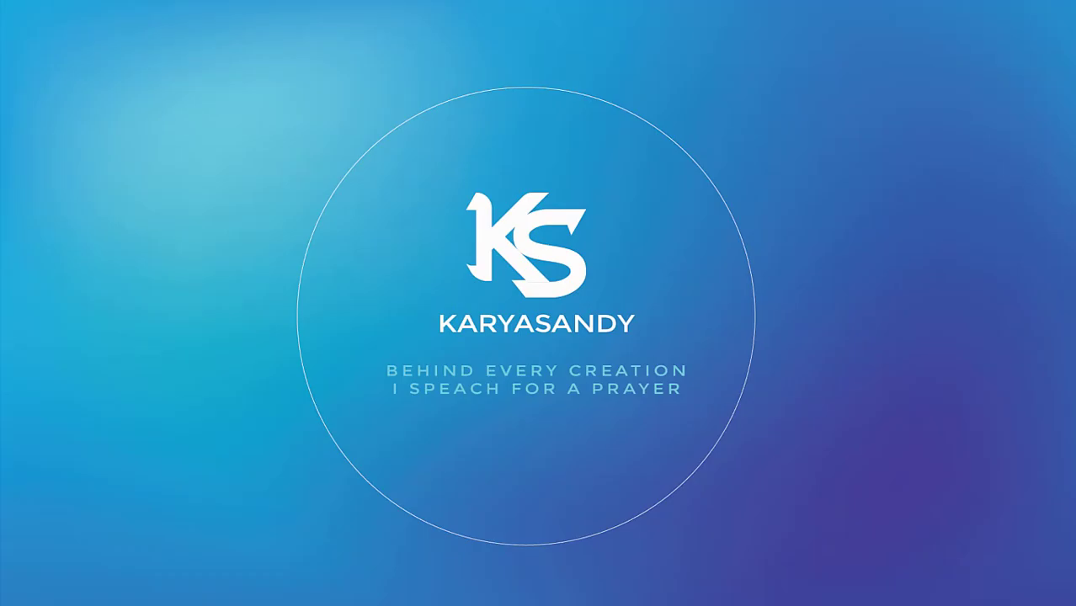